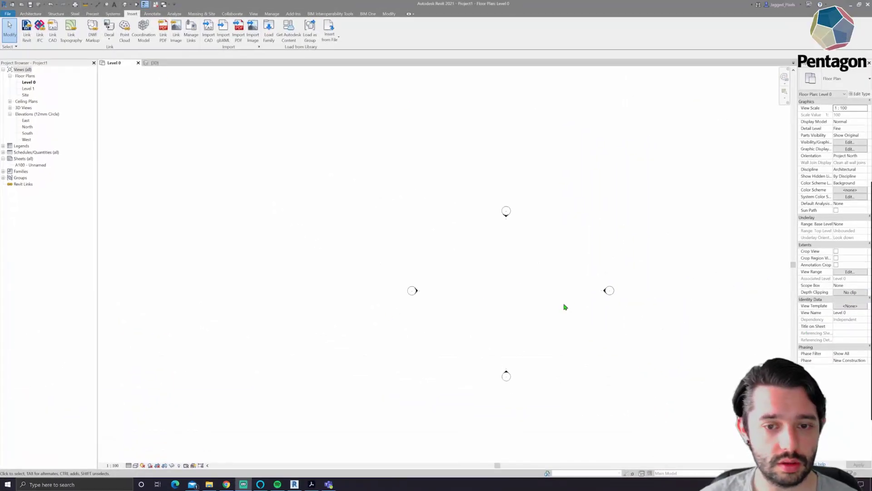
# Import the PNG file "Import image" from the Desktop and place it between the elevation markers on the Level 0 plan.
pyautogui.scroll(3, 483, 276)
pyautogui.moveTo(483, 292); pyautogui.dragTo(423, 271, button='middle')
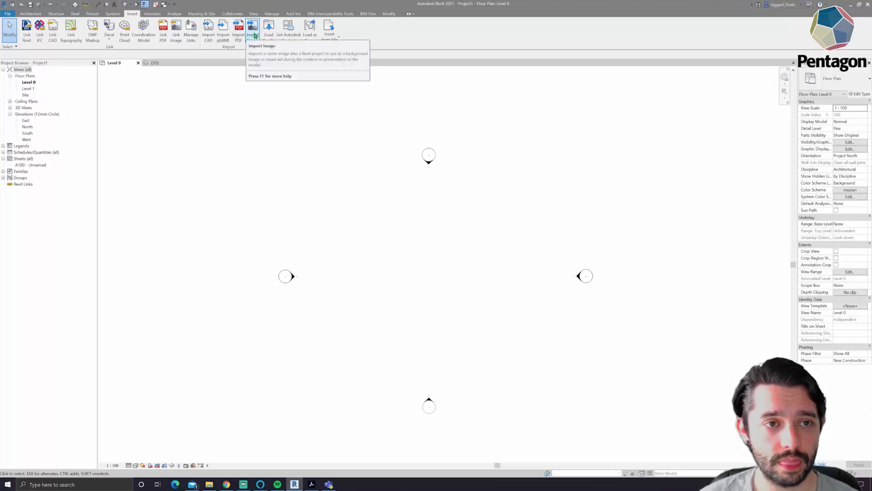
pyautogui.click(253, 33)
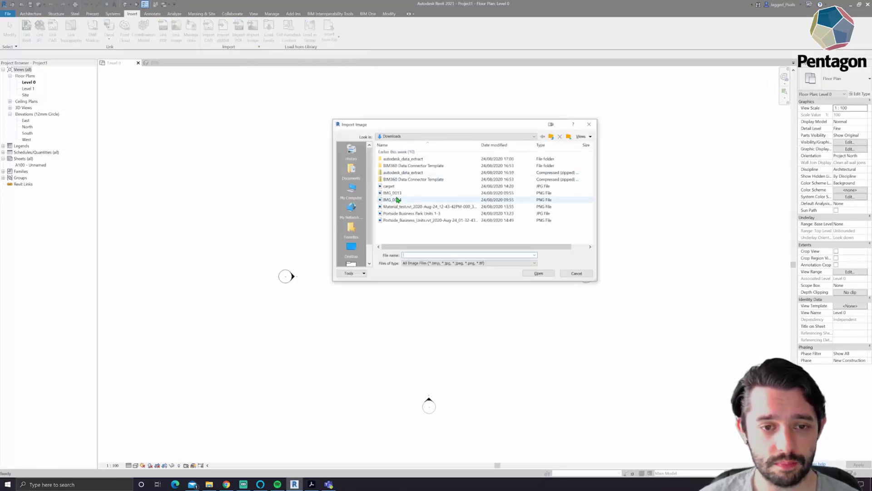
pyautogui.click(351, 246)
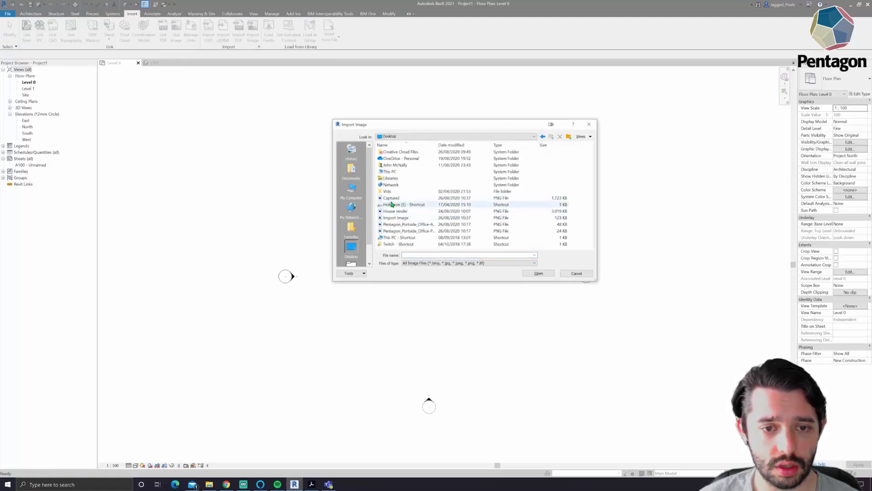
pyautogui.click(400, 218)
pyautogui.click(538, 273)
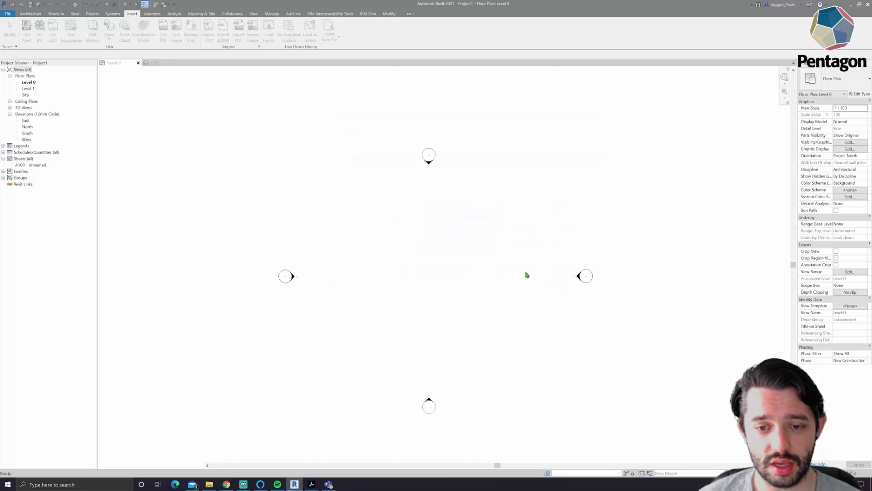
pyautogui.click(454, 254)
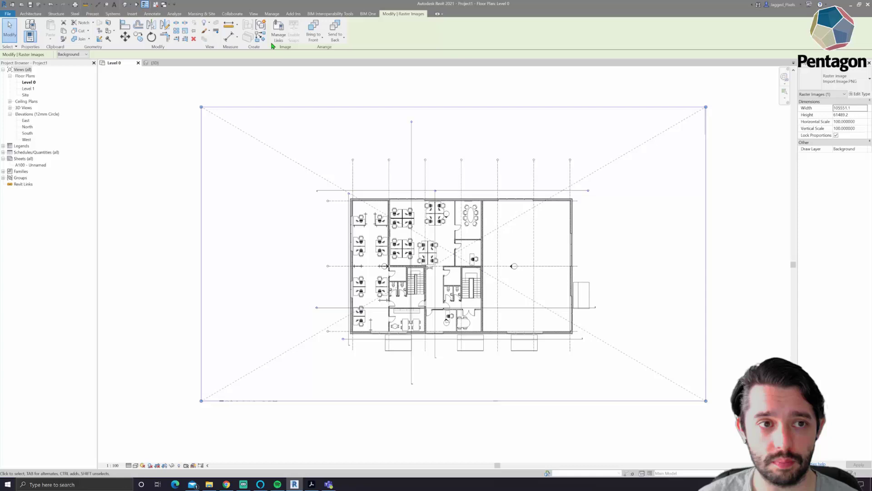
# Draw a detail line about 46800 mm long along the imported plan's upper outer wall, and undo both the line and the image import.
pyautogui.press('d')
pyautogui.press('l')
pyautogui.click(349, 198)
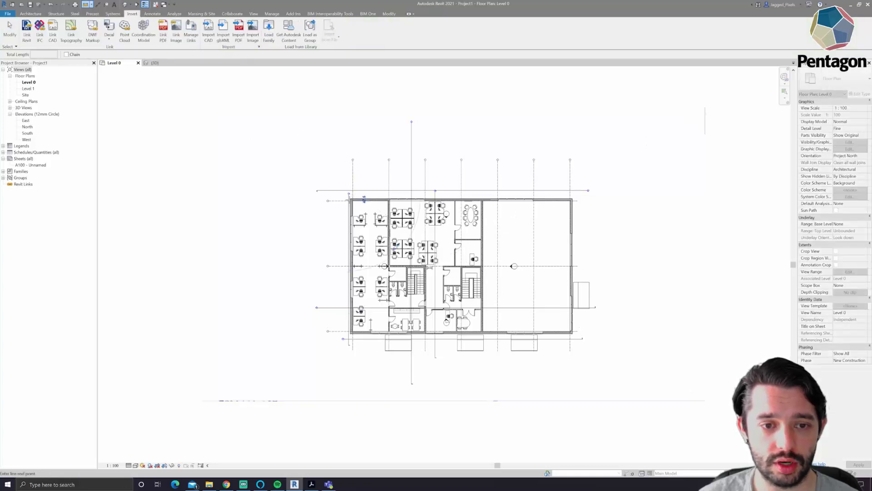
pyautogui.click(571, 198)
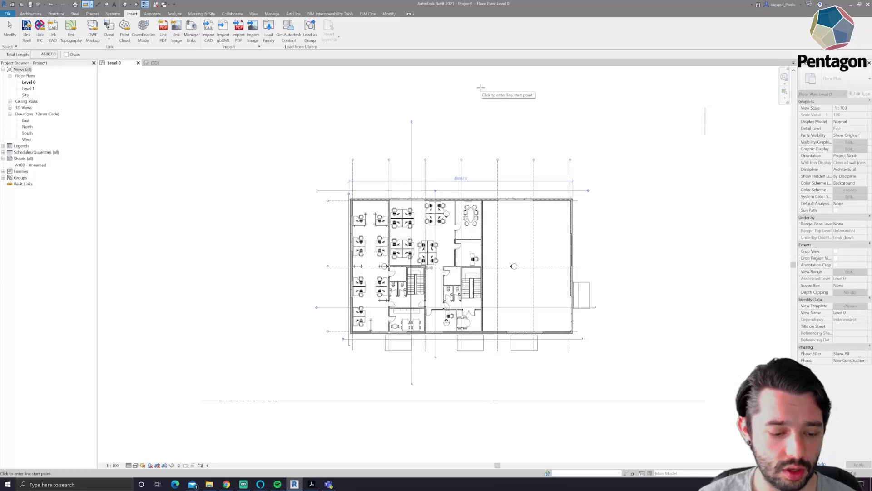
pyautogui.hotkey('ctrl', 'z')
pyautogui.hotkey('ctrl', 'z')
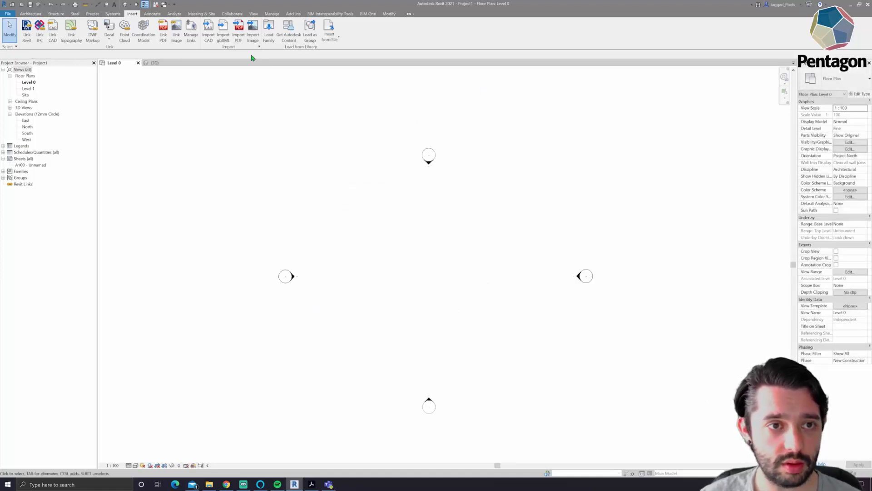
# Import page 1 of the A009 Ground Floor Plan PDF at 72 DPI, place it between the elevation markers, and delete it.
pyautogui.click(238, 43)
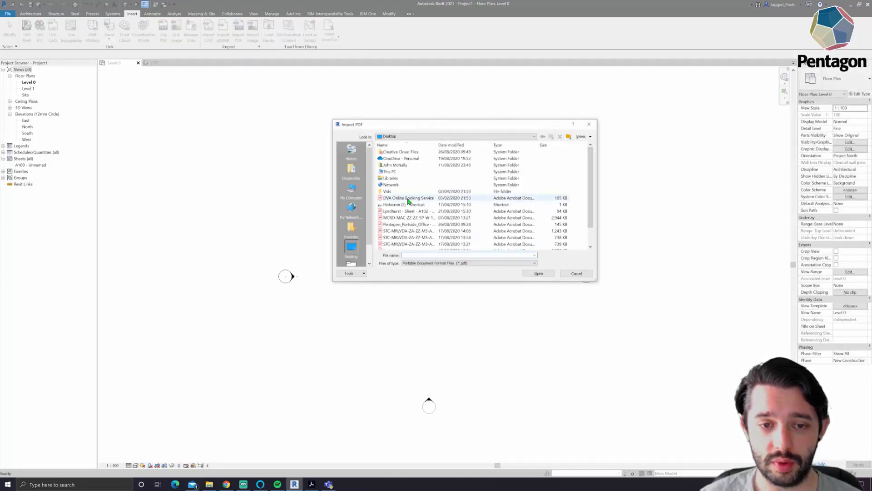
pyautogui.click(404, 224)
pyautogui.click(545, 275)
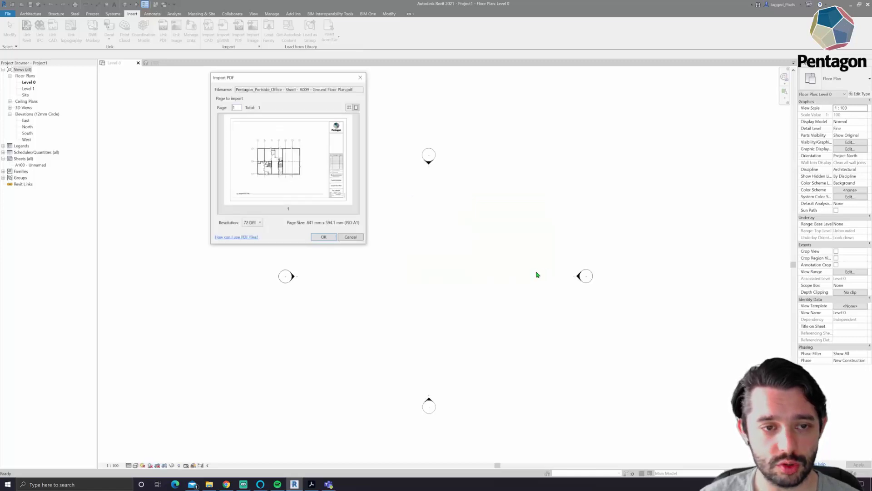
pyautogui.click(324, 236)
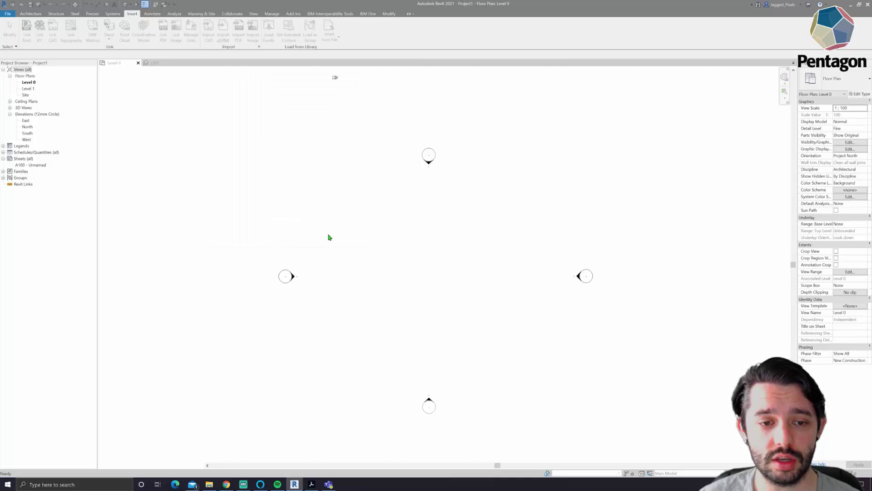
pyautogui.scroll(-2, 448, 261)
pyautogui.click(448, 258)
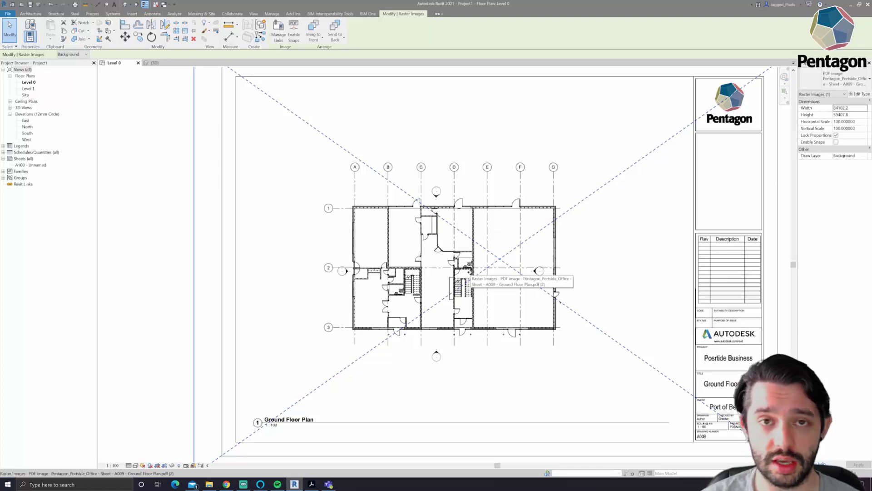
pyautogui.press('Delete')
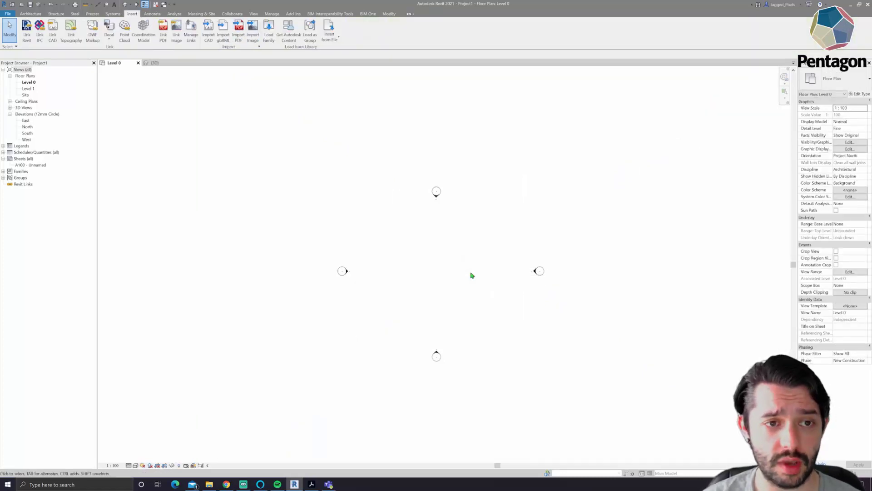
# Link "Pentagon_Portside_Office - Sheet - A009 - Ground Floor Plan-Floor Plan - Ground Floor Plan.dwg" to Level 0 and move the east elevation marker outside the building.
pyautogui.click(55, 40)
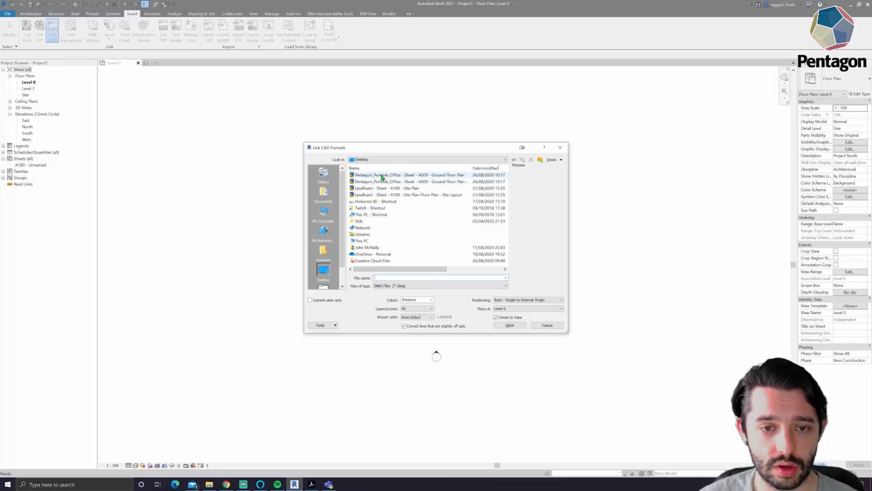
pyautogui.click(381, 176)
pyautogui.click(391, 182)
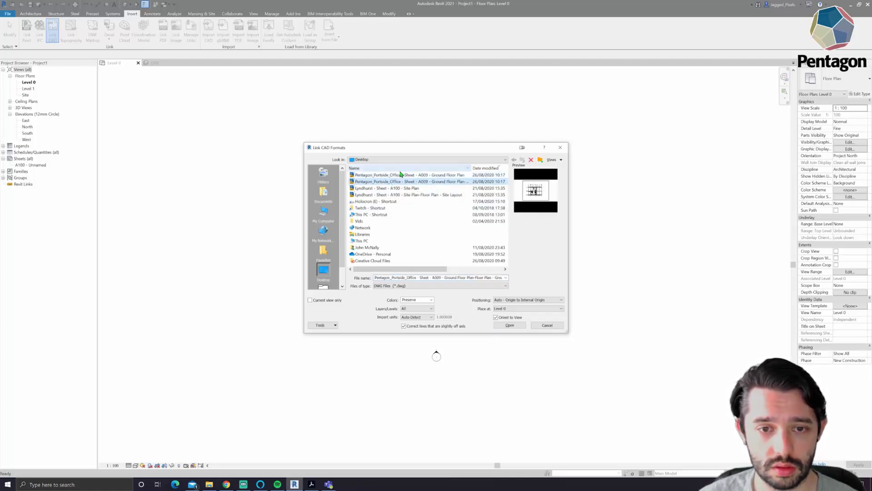
pyautogui.click(510, 324)
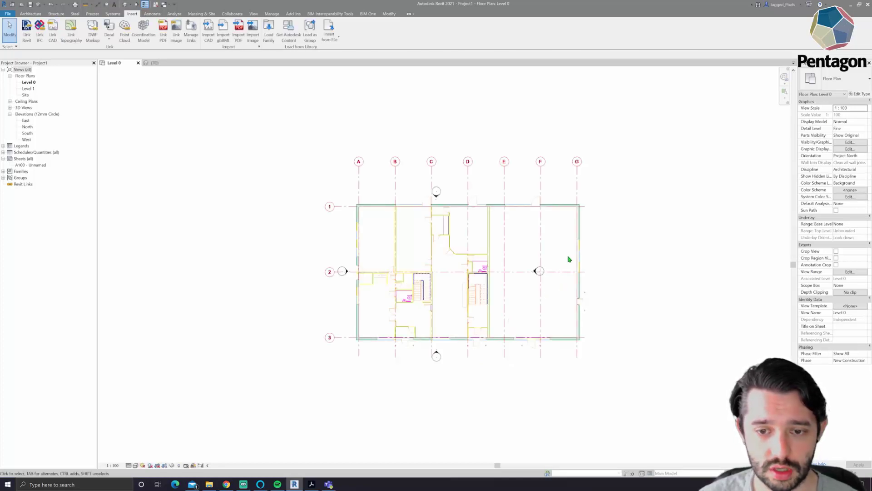
pyautogui.moveTo(540, 270); pyautogui.dragTo(616, 276)
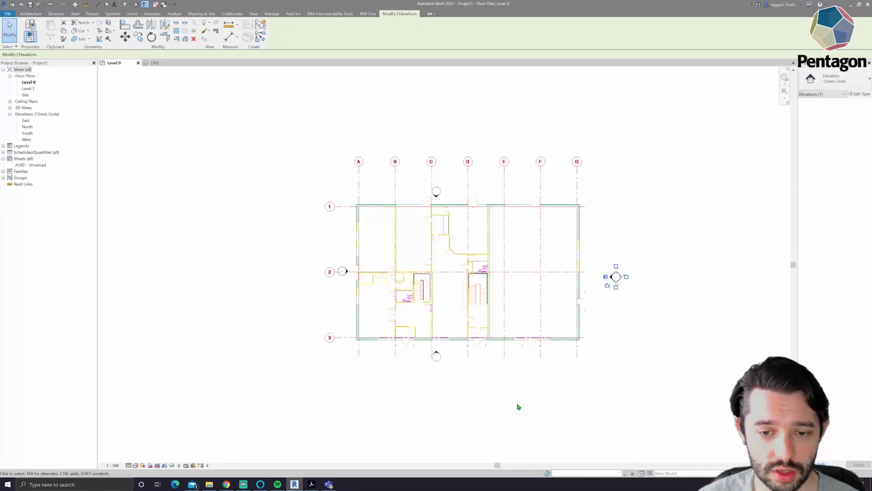
pyautogui.press('Escape')
# Examine the linked CAD floor plan, including its gridlines, outer walls, partitions and stairs.
pyautogui.scroll(2, 481, 236)
pyautogui.moveTo(493, 254)
pyautogui.mouseDown(button='middle')
pyautogui.moveTo(427, 233)
pyautogui.moveTo(463, 246)
pyautogui.mouseUp(button='middle')
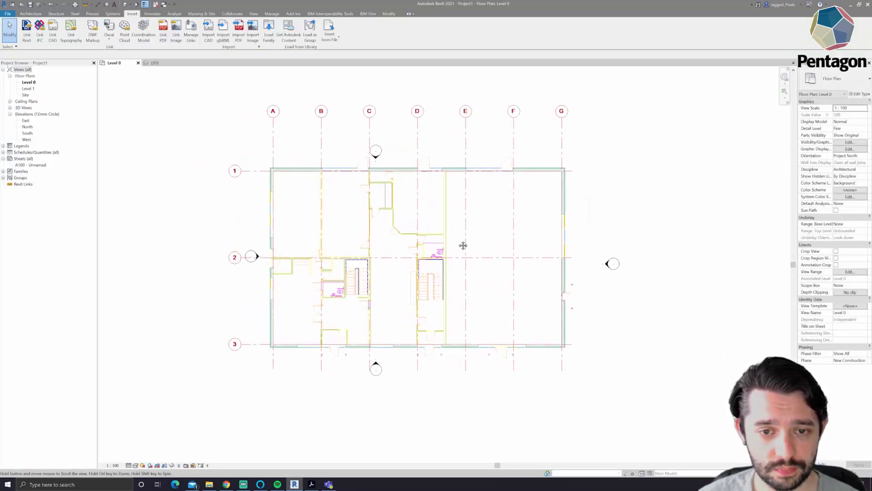
pyautogui.moveTo(389, 271); pyautogui.dragTo(450, 280, button='middle')
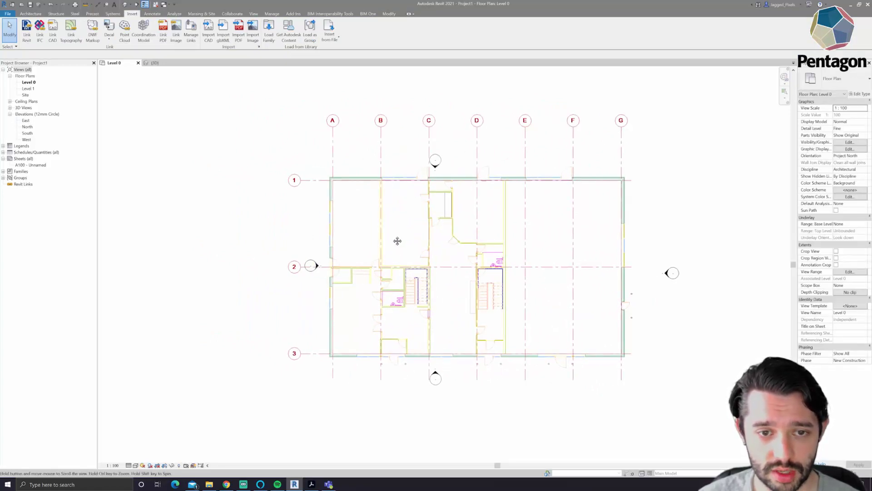
pyautogui.scroll(2, 377, 189)
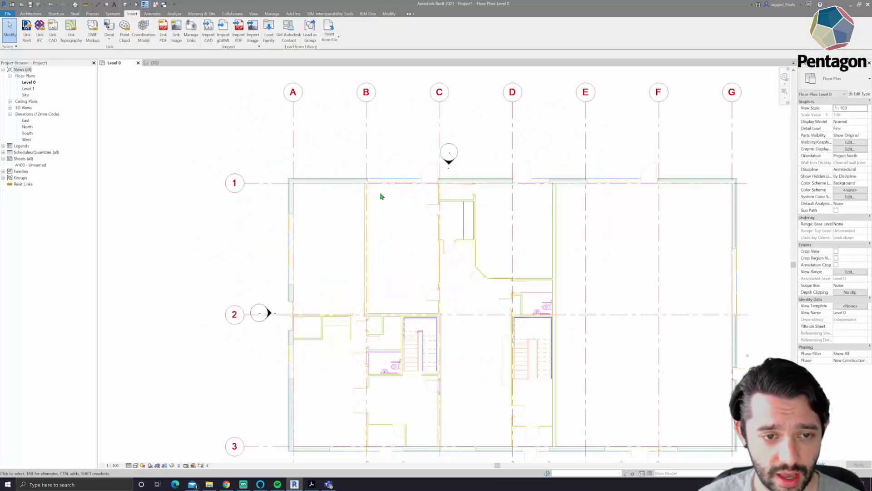
pyautogui.scroll(-1, 305, 415)
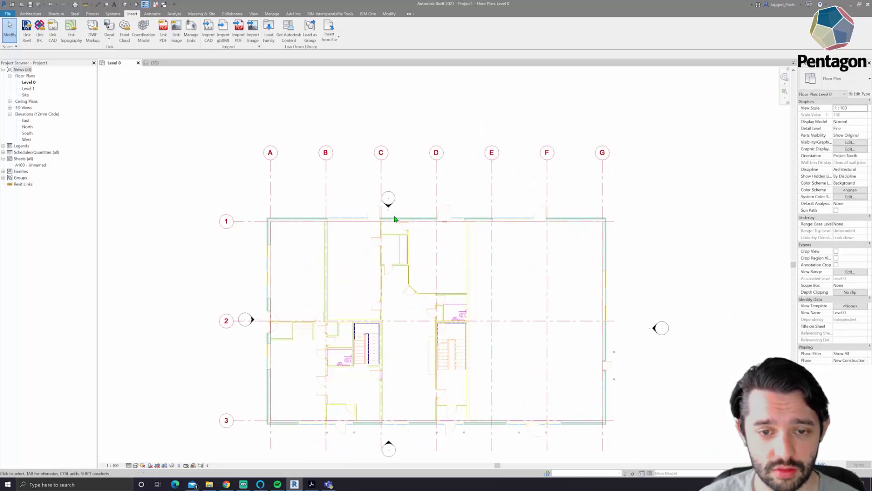
pyautogui.scroll(1, 344, 307)
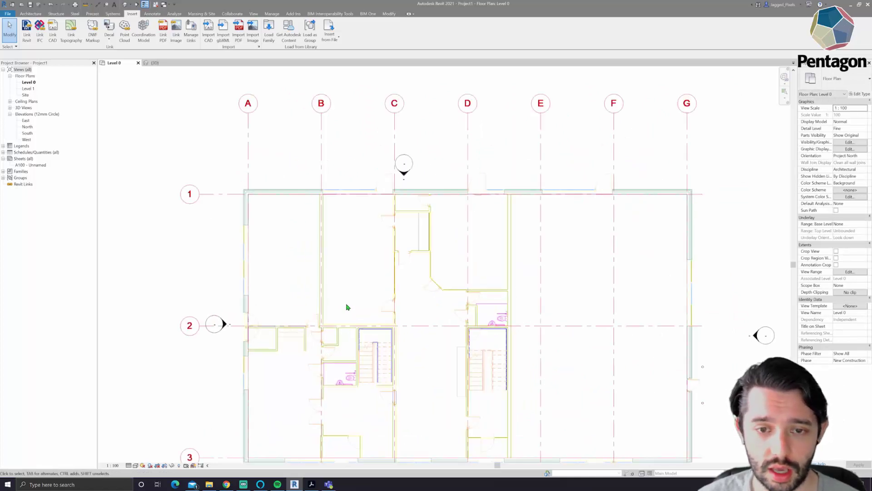
pyautogui.moveTo(347, 306); pyautogui.dragTo(315, 253, button='middle')
pyautogui.scroll(-2, 581, 223)
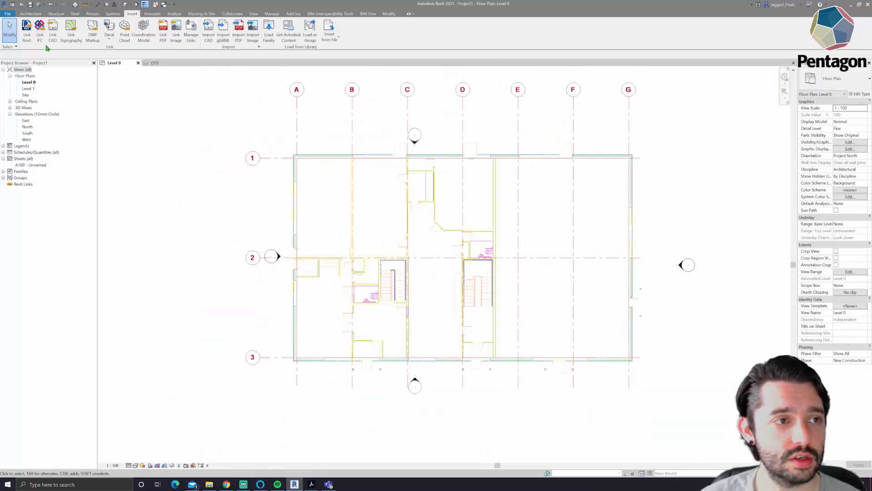
# Set up the Wall tool with the height up to Level 1 and the location line at Finish Face: Interior.
pyautogui.click(31, 14)
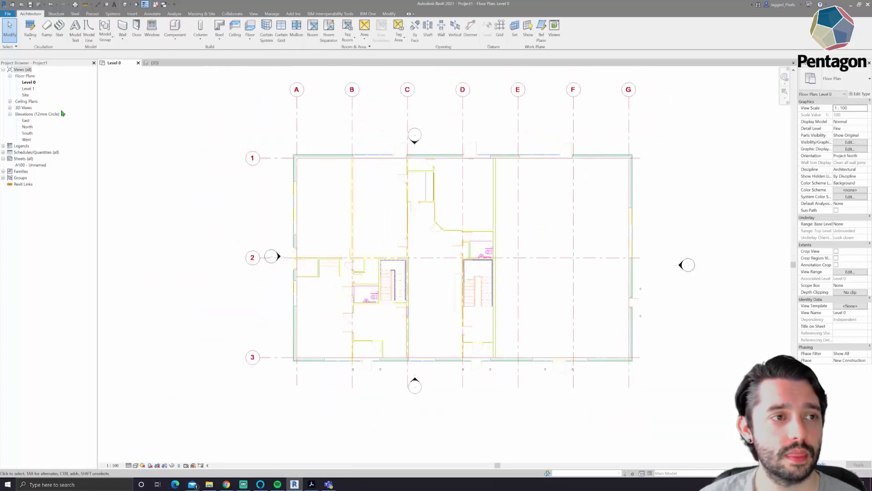
pyautogui.click(122, 30)
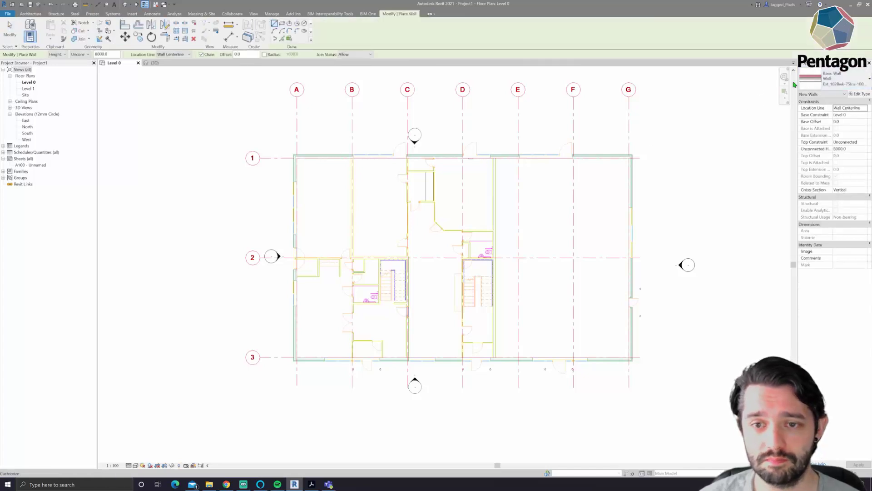
pyautogui.click(88, 55)
pyautogui.click(89, 65)
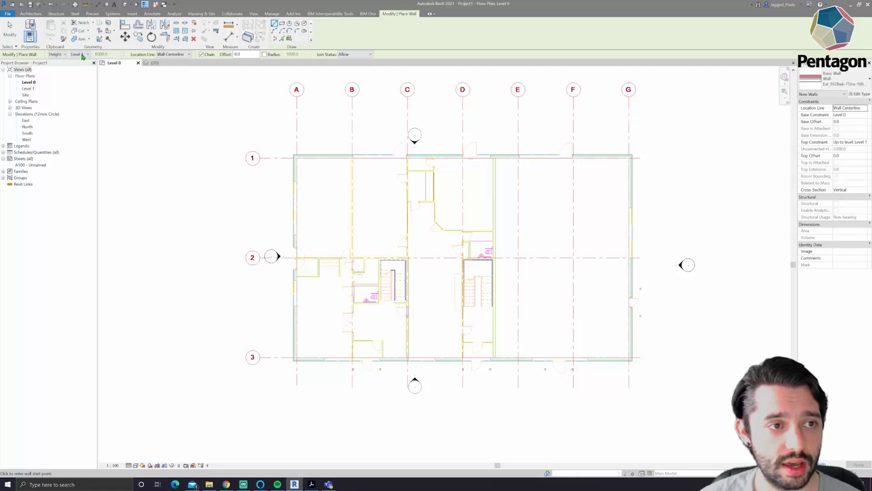
pyautogui.click(160, 55)
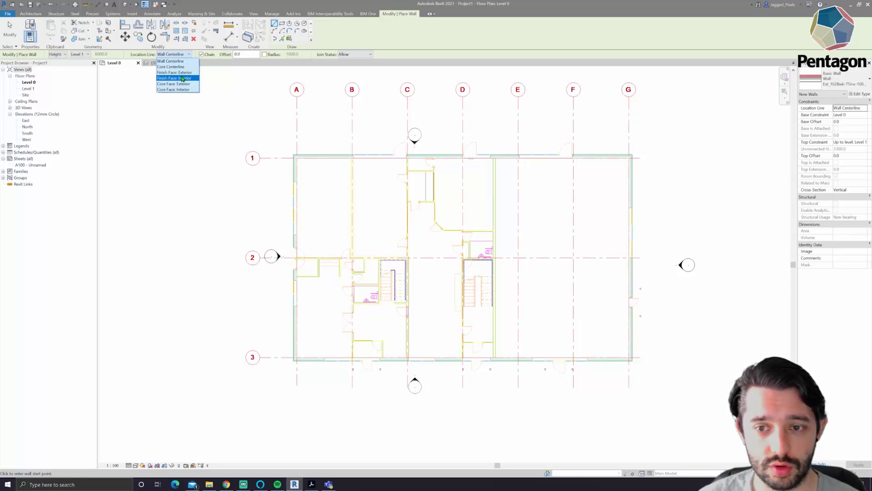
pyautogui.click(182, 79)
# Draw the north exterior wall along grid 1, tracing the CAD inner wall face from the grid A corner to the grid G corner.
pyautogui.scroll(5, 281, 157)
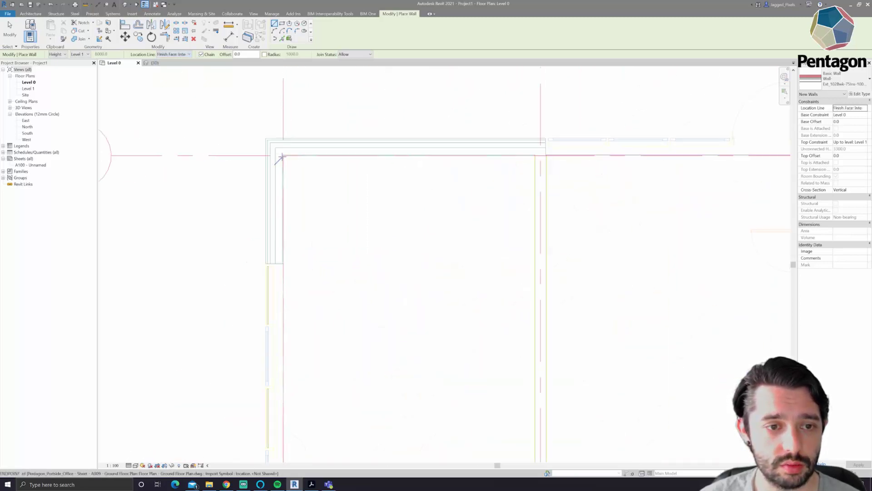
pyautogui.scroll(2, 282, 157)
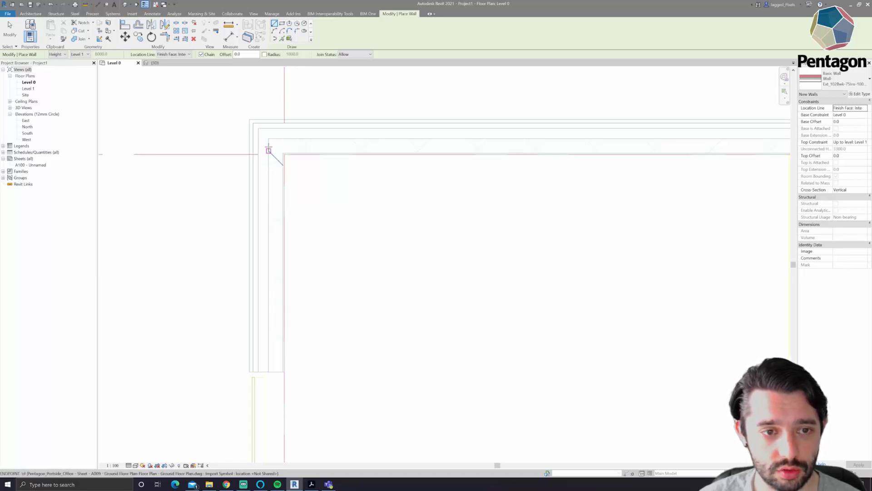
pyautogui.click(283, 154)
pyautogui.scroll(-2, 285, 152)
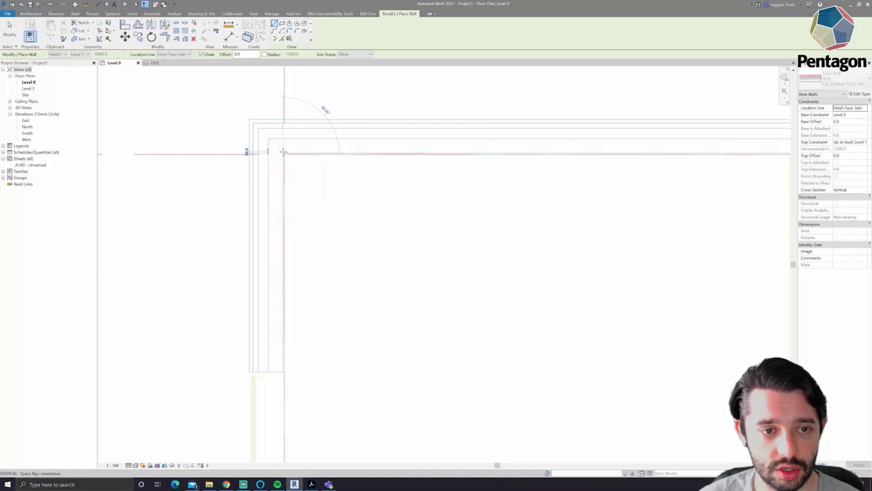
pyautogui.scroll(-3, 316, 148)
pyautogui.moveTo(619, 163); pyautogui.dragTo(160, 152, button='middle')
pyautogui.scroll(1, 160, 151)
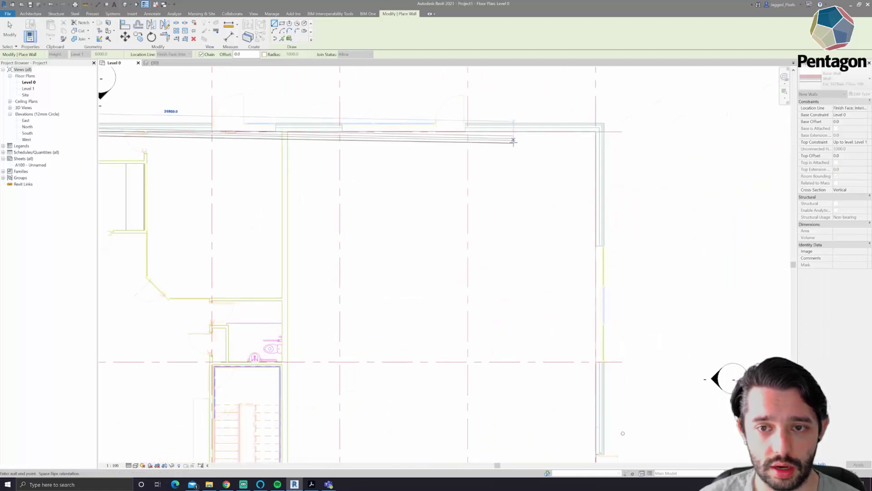
pyautogui.click(590, 127)
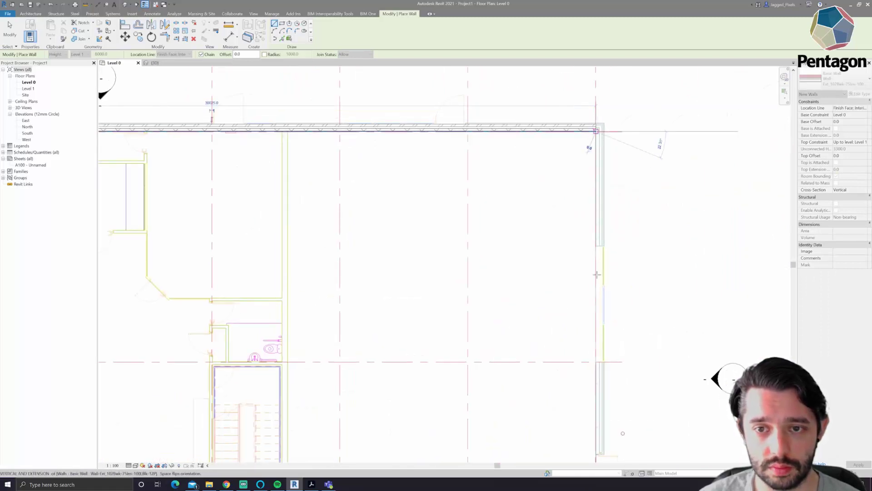
# Continue the wall chain down grid G to grid 3 and along grid 3 to the grid A corner, tracing the CAD inner faces.
pyautogui.moveTo(597, 315); pyautogui.dragTo(592, 54, button='middle')
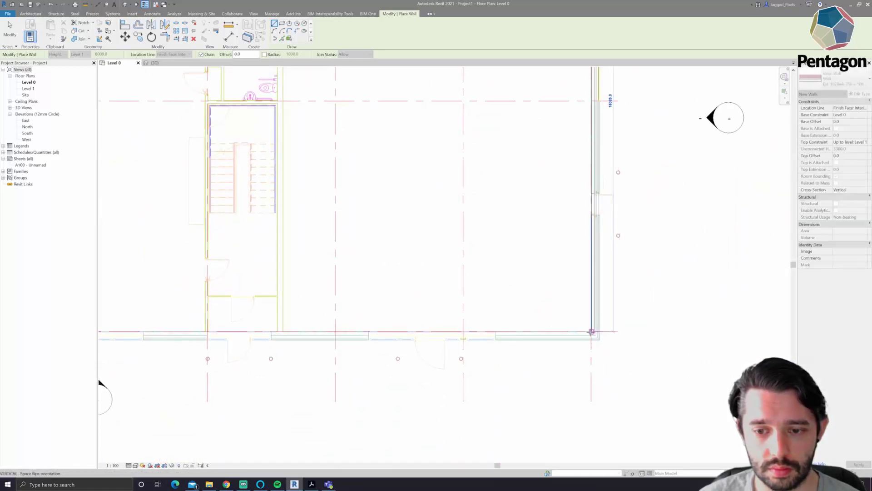
pyautogui.click(591, 331)
pyautogui.scroll(-2, 359, 332)
pyautogui.moveTo(189, 330); pyautogui.dragTo(511, 330, button='middle')
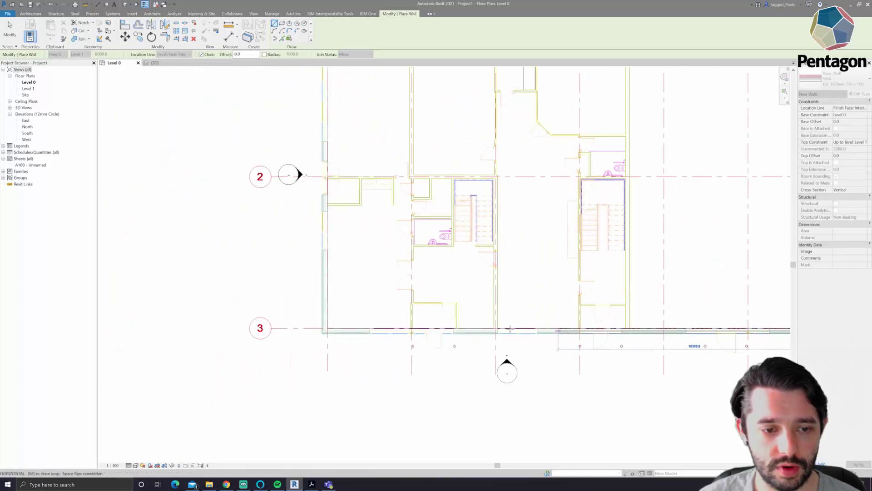
pyautogui.click(331, 328)
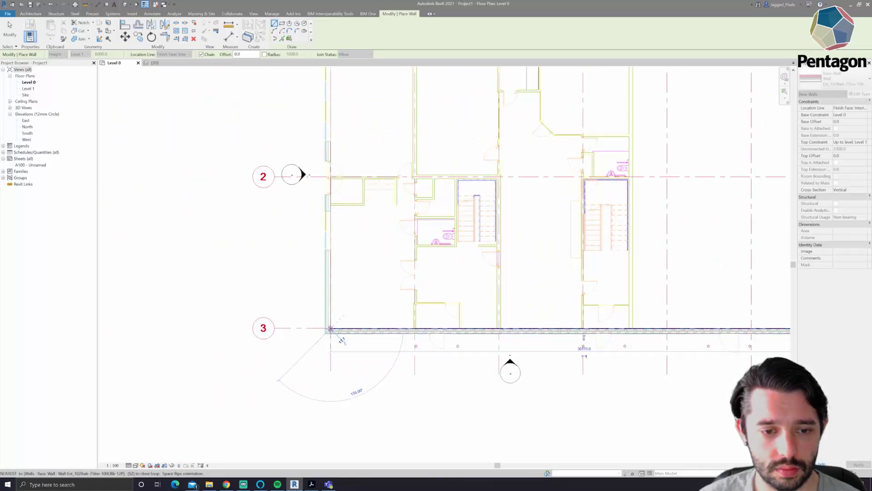
# Close the exterior wall loop by running the last wall up grid A to the grid 1 corner.
pyautogui.moveTo(328, 157); pyautogui.dragTo(319, 350, button='middle')
pyautogui.click(321, 215)
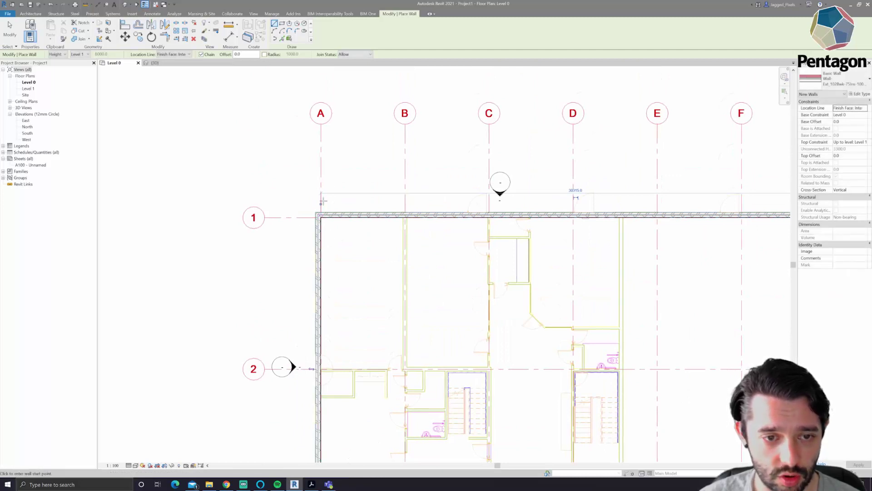
# Examine the closed exterior wall loop against the CAD plan, along grid 3 and at its corners.
pyautogui.scroll(-1, 318, 282)
pyautogui.moveTo(365, 384); pyautogui.dragTo(333, 244, button='middle')
pyautogui.scroll(-1, 333, 245)
pyautogui.scroll(5, 280, 341)
pyautogui.moveTo(280, 340); pyautogui.dragTo(238, 262, button='middle')
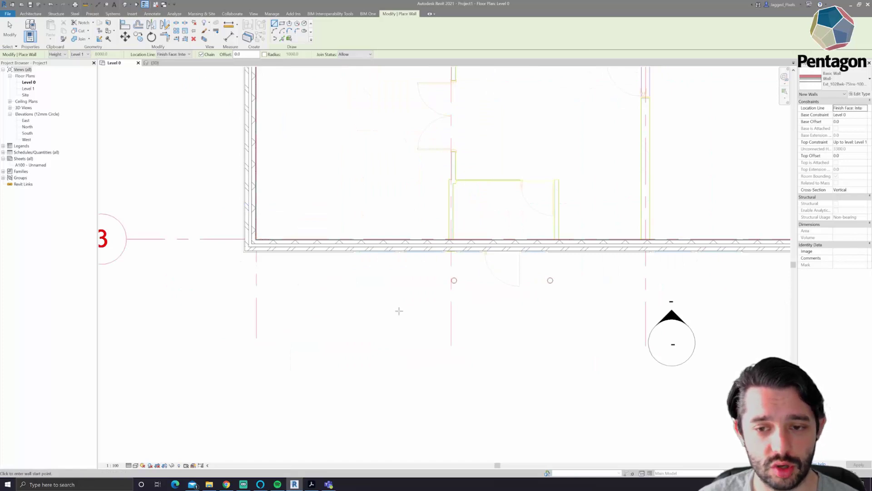
pyautogui.moveTo(440, 312); pyautogui.dragTo(674, 291, button='middle')
pyautogui.scroll(-2, 580, 278)
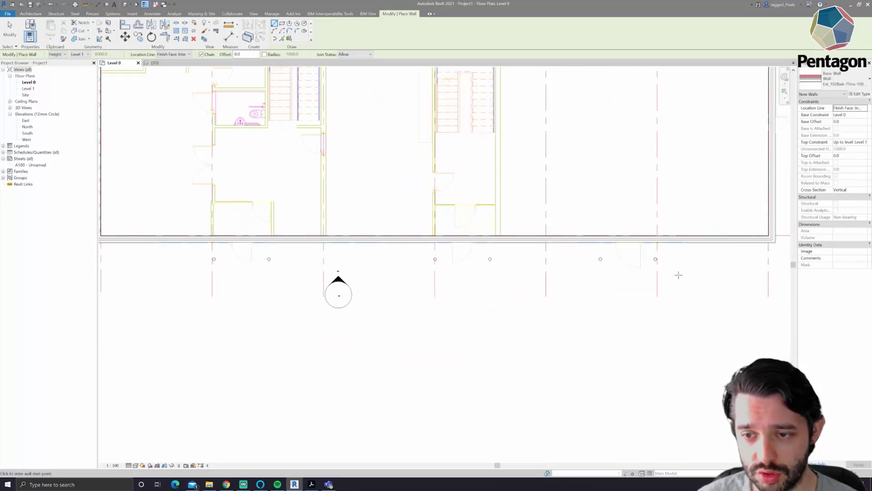
pyautogui.scroll(-1, 678, 275)
pyautogui.moveTo(508, 195); pyautogui.dragTo(530, 389, button='middle')
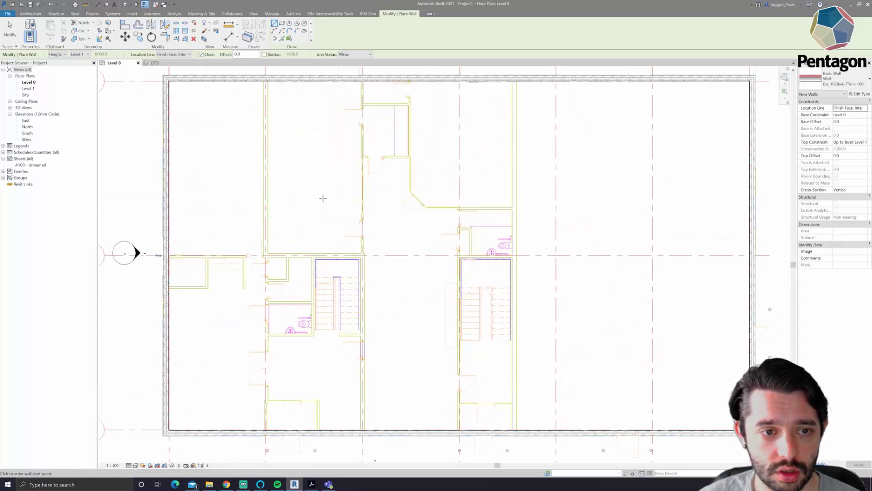
# Draw a Wall-Int_12P-215Blk-12P wall on its centerline between grids D and E, from the south to the north exterior wall.
pyautogui.click(841, 78)
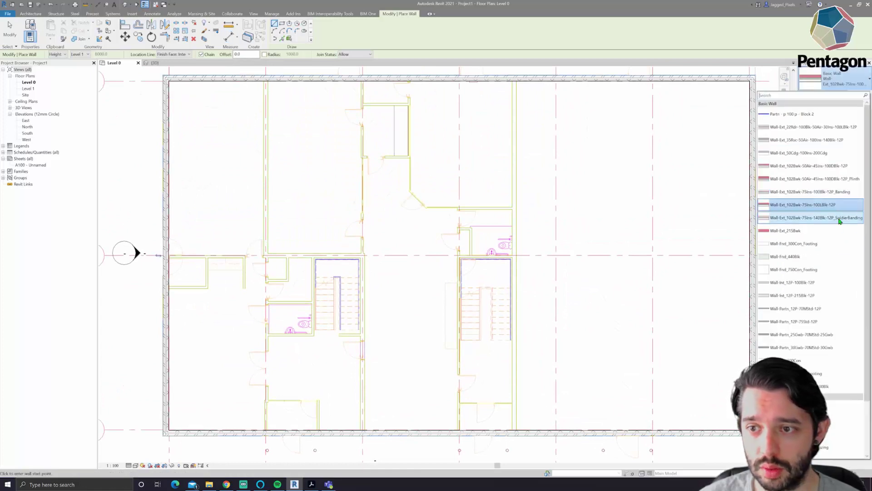
pyautogui.click(785, 295)
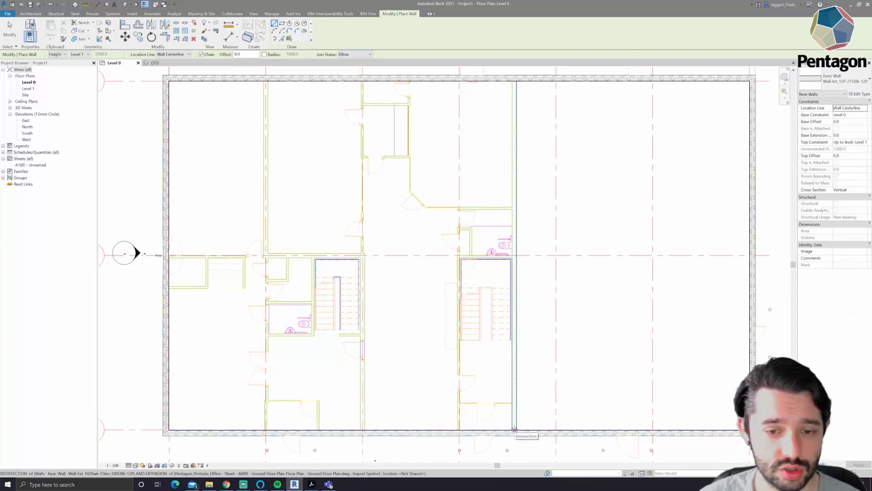
pyautogui.click(514, 429)
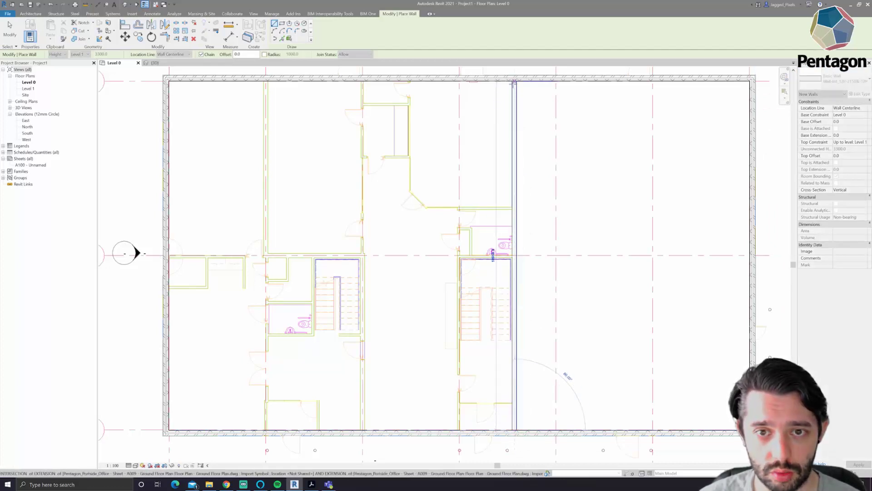
pyautogui.click(514, 82)
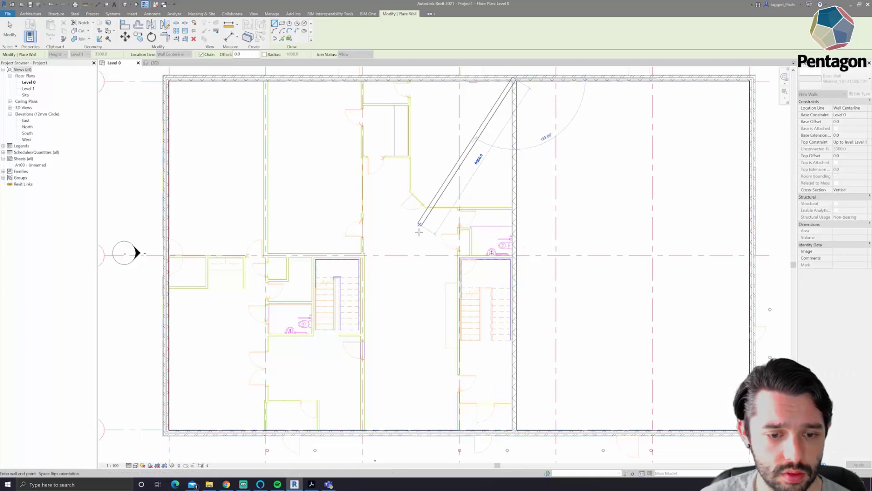
pyautogui.press('Escape')
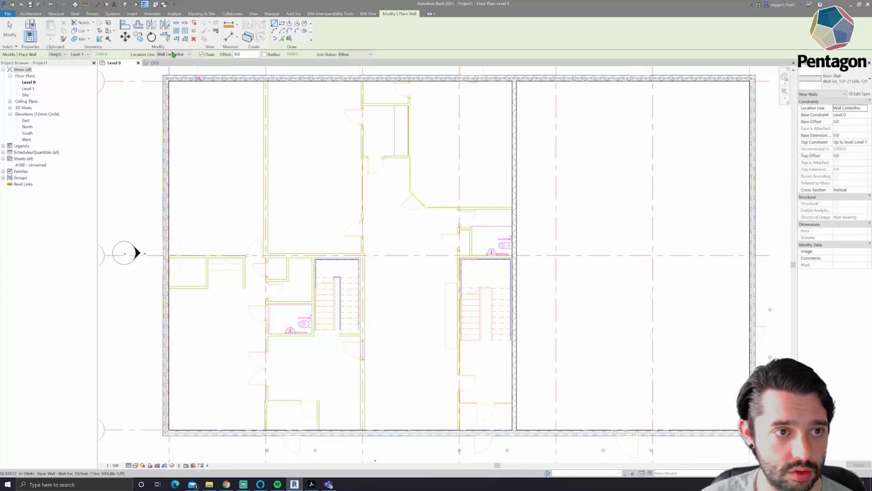
# Set the location line to Finish Face: Interior and draw the wall along grid B from the north exterior wall to grid 2.
pyautogui.click(173, 54)
pyautogui.click(175, 76)
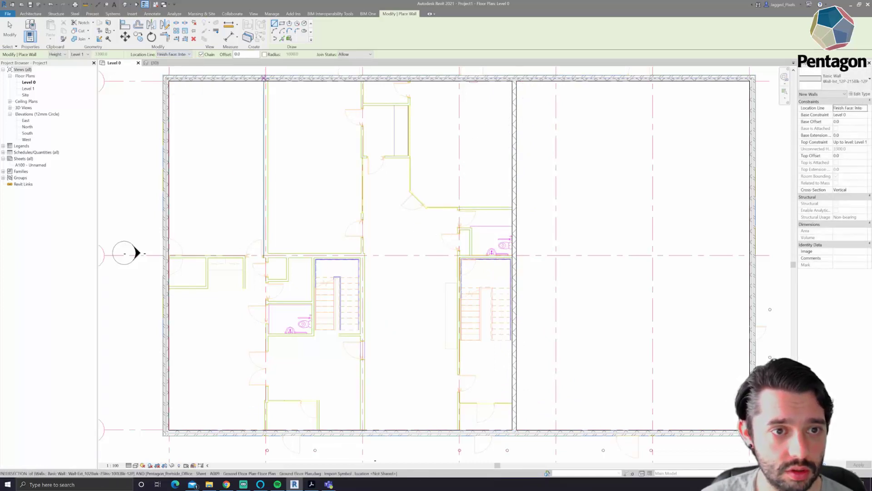
pyautogui.click(268, 81)
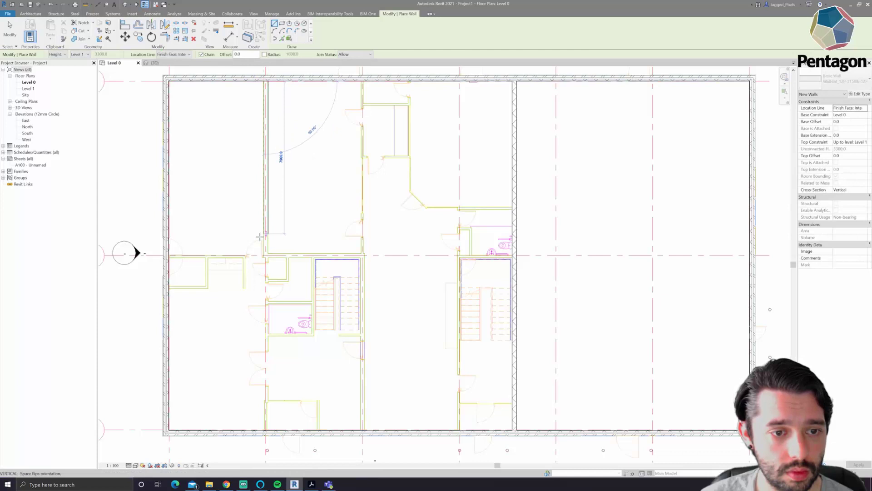
pyautogui.scroll(4, 262, 264)
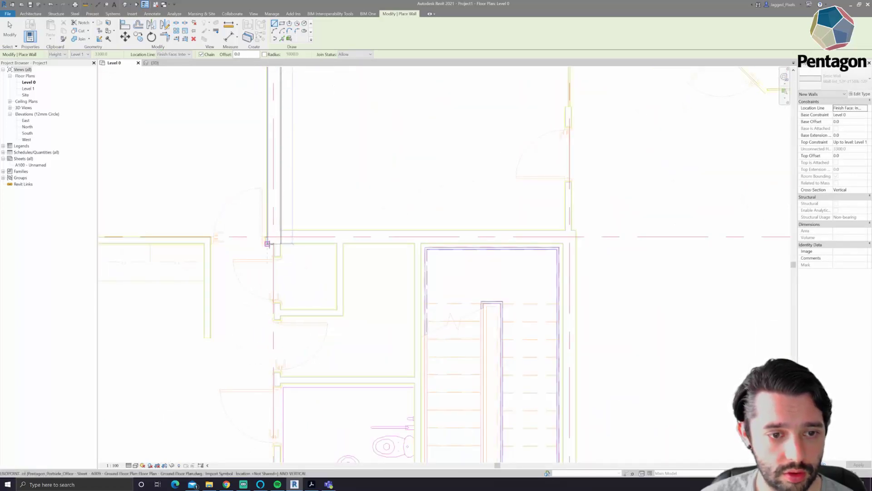
pyautogui.click(267, 243)
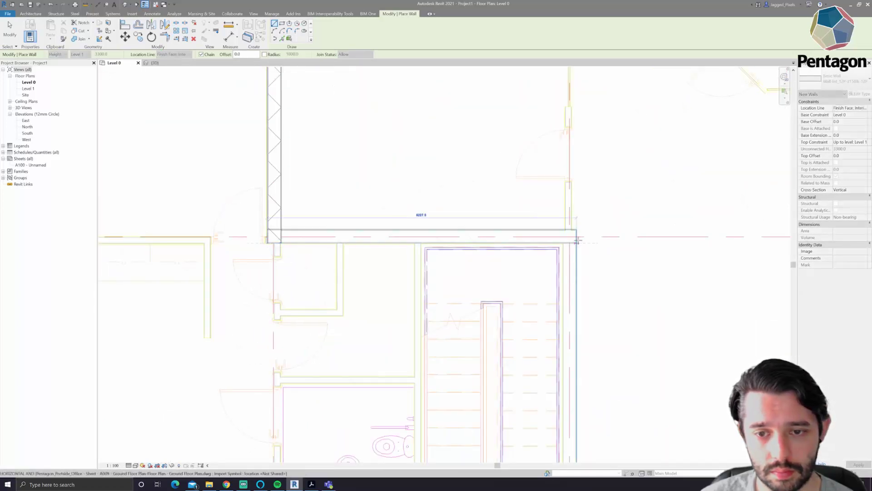
# Continue the wall chain along grid 2 to grid C and down grid C to the south exterior wall.
pyautogui.click(563, 243)
pyautogui.scroll(-2, 575, 347)
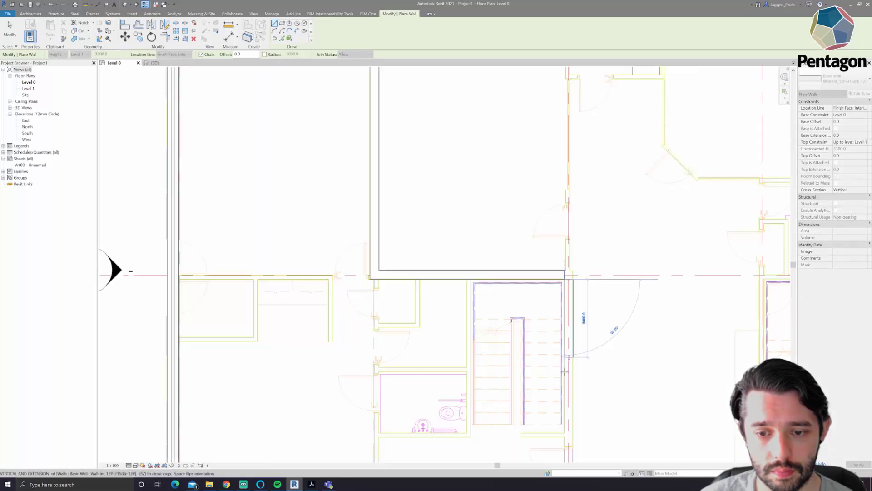
pyautogui.moveTo(576, 347); pyautogui.dragTo(563, 185, button='middle')
pyautogui.click(564, 423)
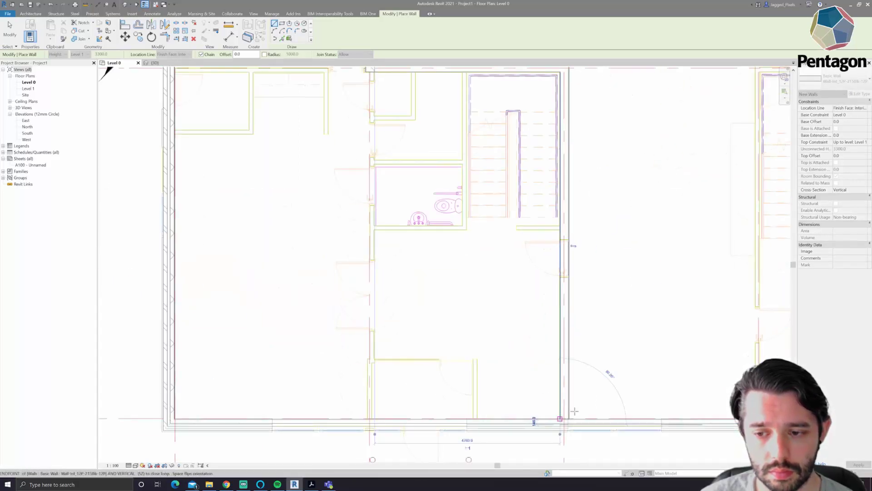
pyautogui.press('Escape')
pyautogui.press('Escape')
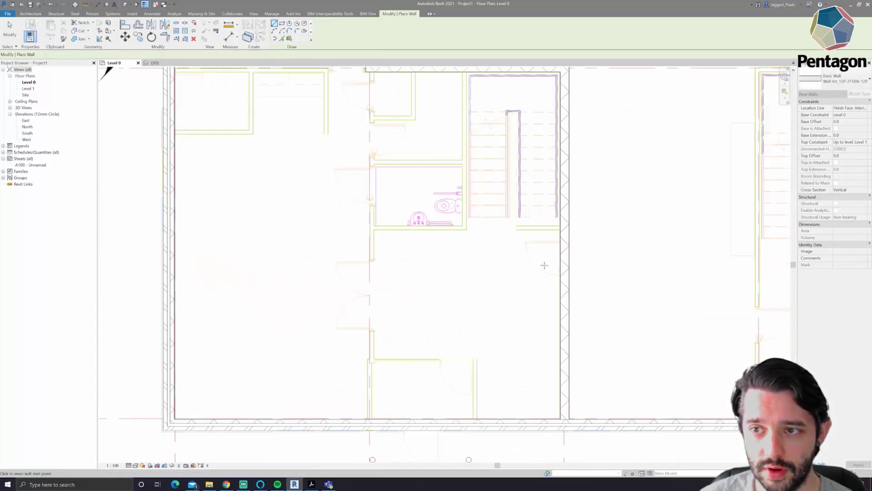
# Tile the Level 0 plan and the 3D view side by side and make the 3D view active.
pyautogui.scroll(-2, 543, 265)
pyautogui.moveTo(593, 271); pyautogui.dragTo(436, 337, button='middle')
pyautogui.scroll(-2, 524, 143)
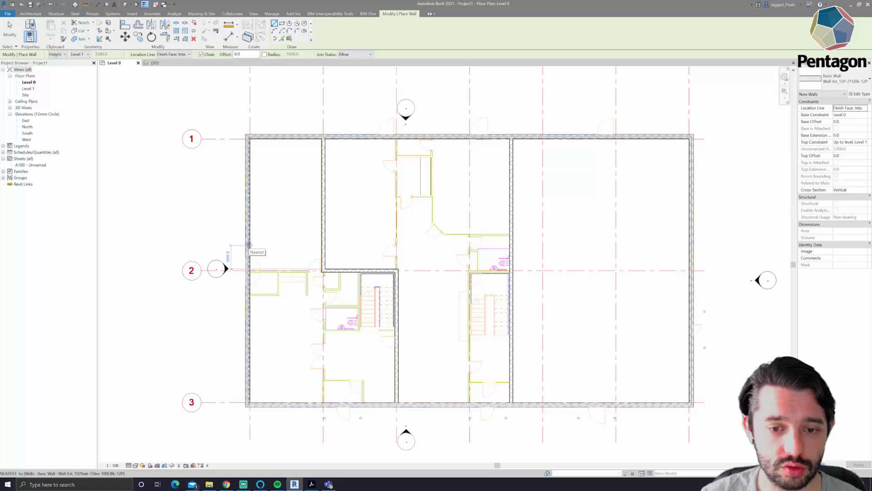
pyautogui.press('w')
pyautogui.press('t')
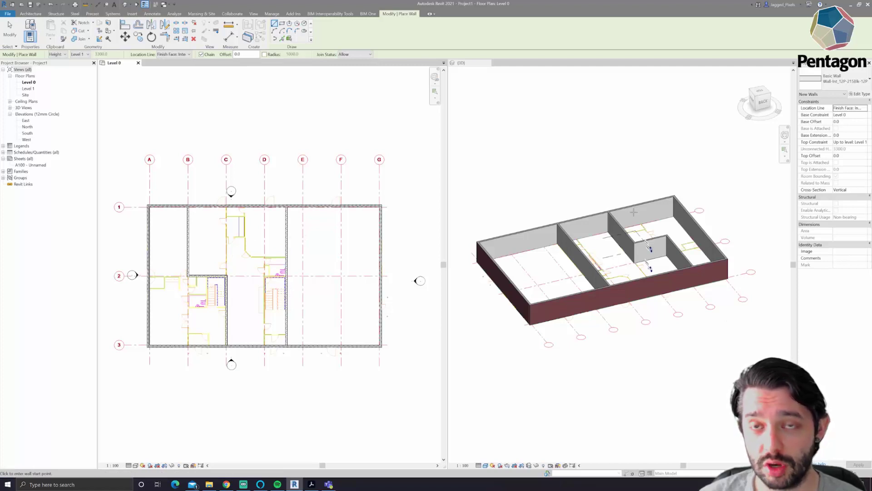
pyautogui.click(607, 274)
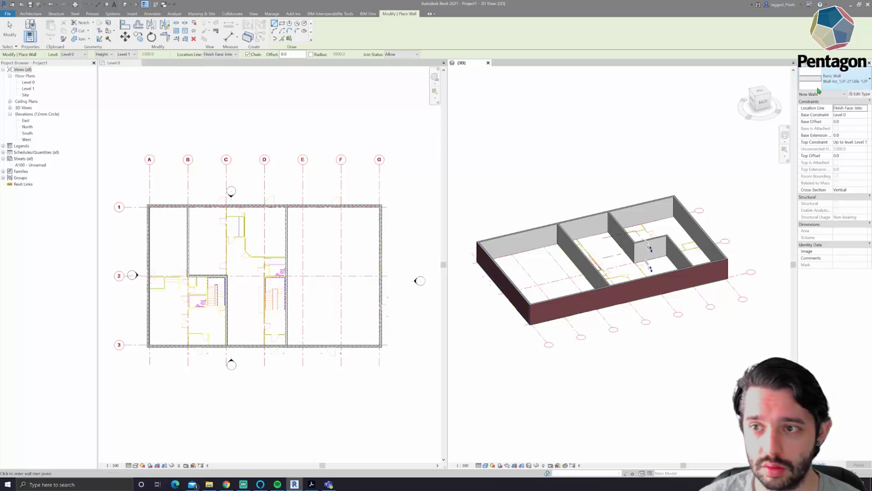
# Change the wall type to Wall-Int_12P-100Blk-12P and try starting a partition at grid D from the CAD wall's west face.
pyautogui.click(834, 80)
pyautogui.click(796, 282)
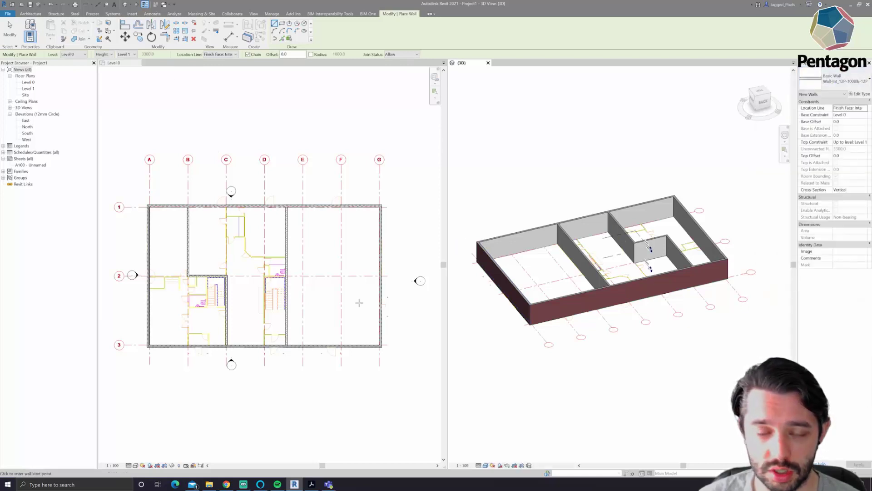
pyautogui.scroll(3, 242, 259)
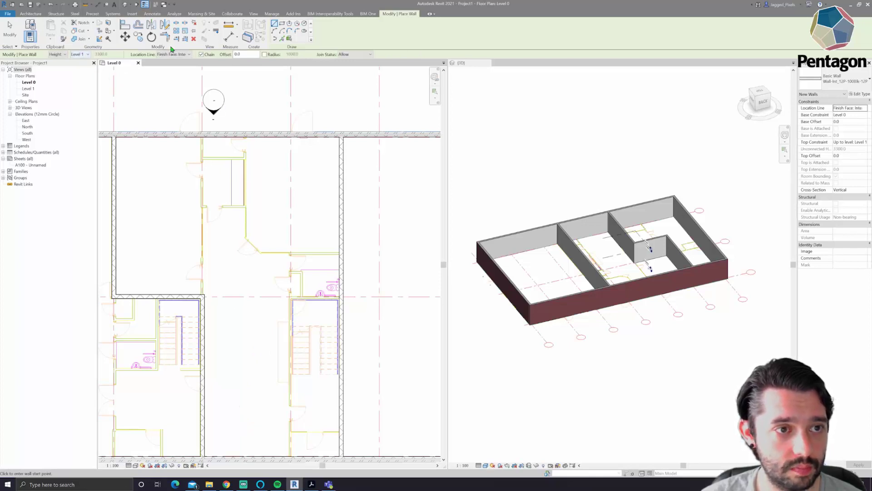
pyautogui.moveTo(330, 425); pyautogui.dragTo(351, 329, button='middle')
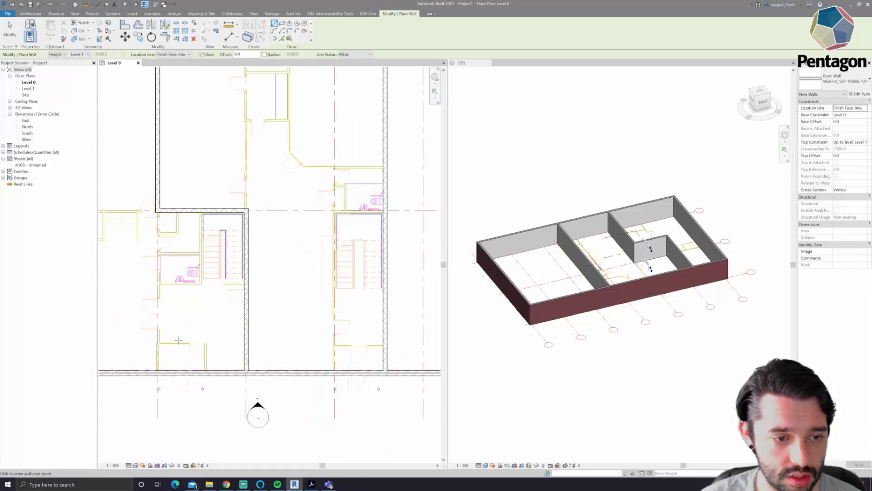
pyautogui.scroll(1, 333, 377)
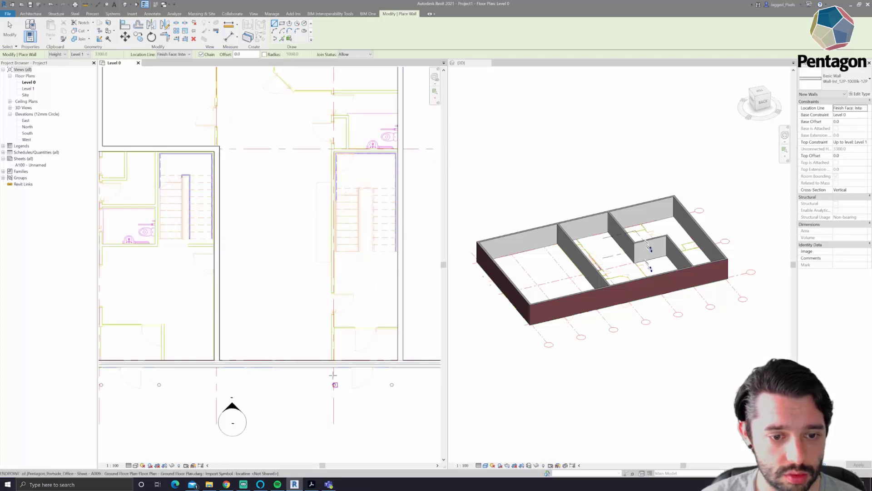
pyautogui.scroll(1, 333, 374)
pyautogui.scroll(2, 332, 359)
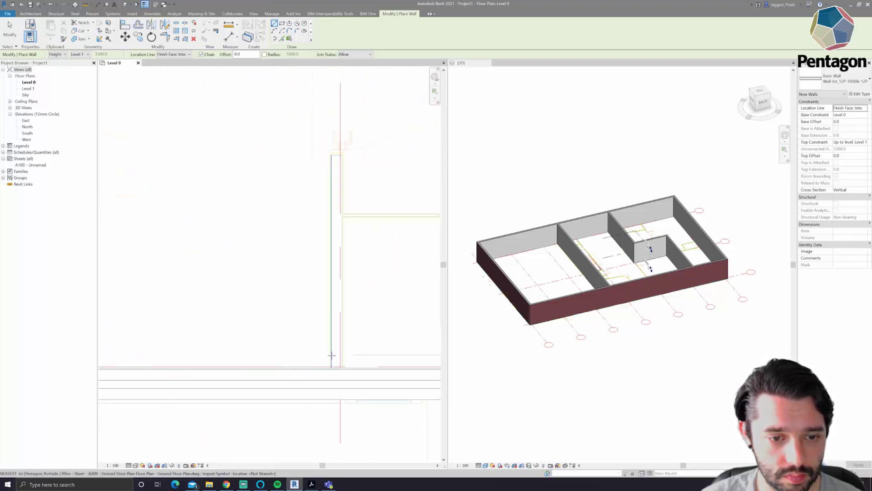
pyautogui.scroll(1, 331, 356)
pyautogui.click(331, 367)
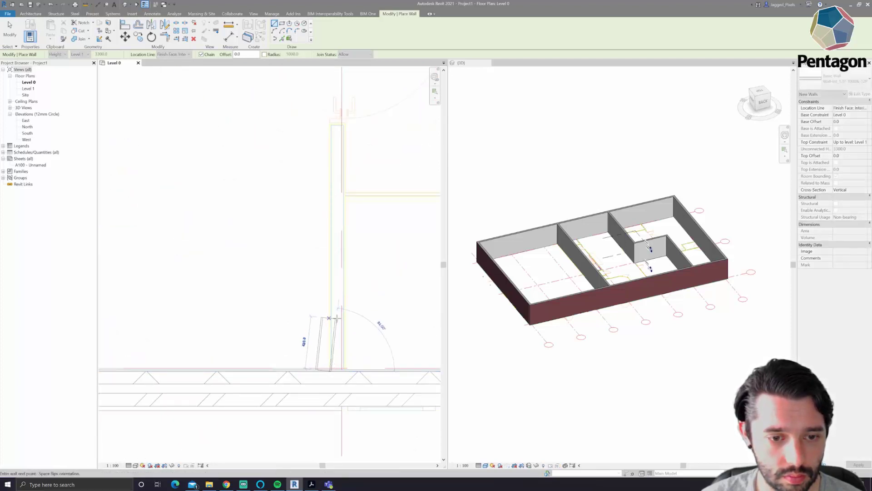
pyautogui.press('Escape')
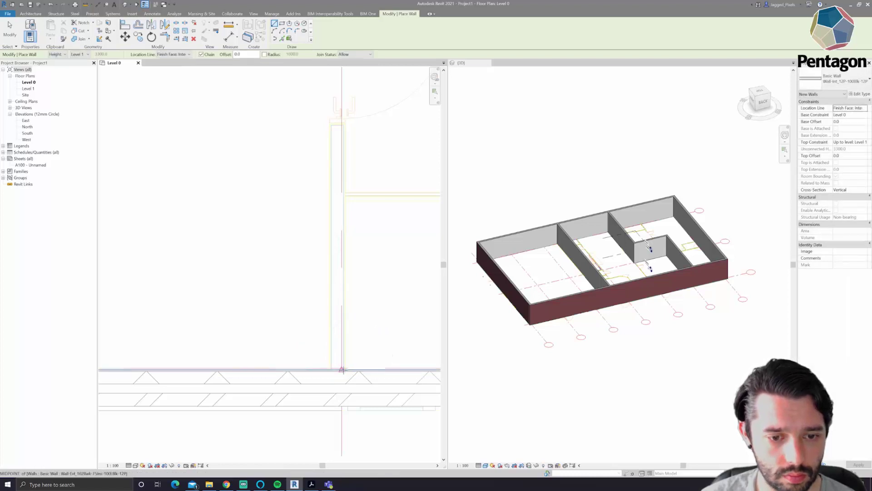
# Draw the partition along grid D from the south exterior wall to the toilet's north side, tracing the CAD wall's east face.
pyautogui.scroll(2, 344, 369)
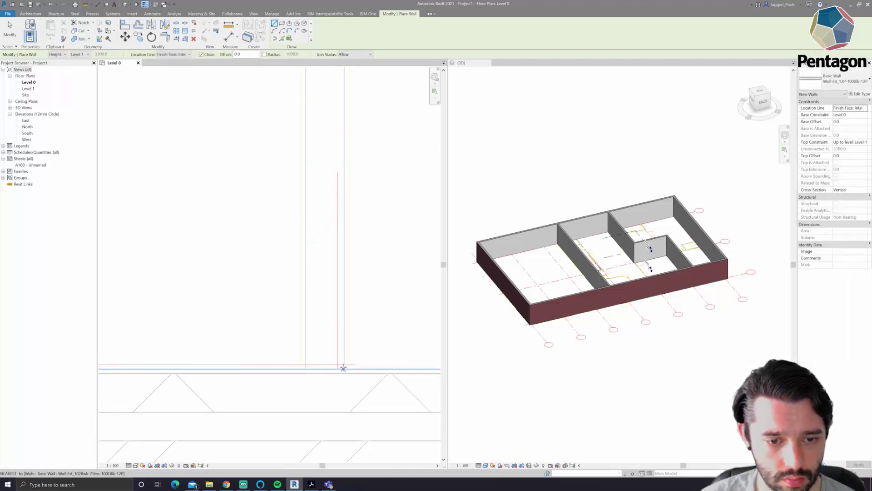
pyautogui.click(344, 368)
pyautogui.scroll(-3, 336, 354)
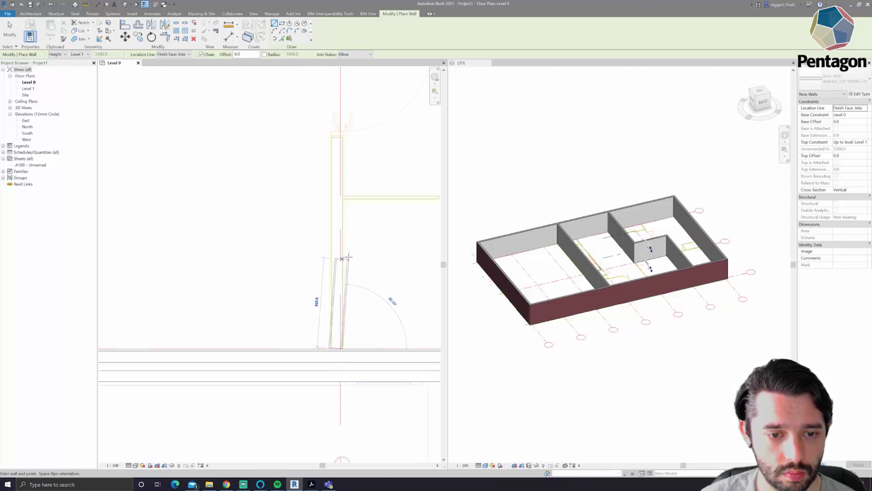
pyautogui.scroll(-5, 348, 257)
pyautogui.moveTo(305, 272); pyautogui.dragTo(304, 355, button='middle')
pyautogui.scroll(3, 292, 235)
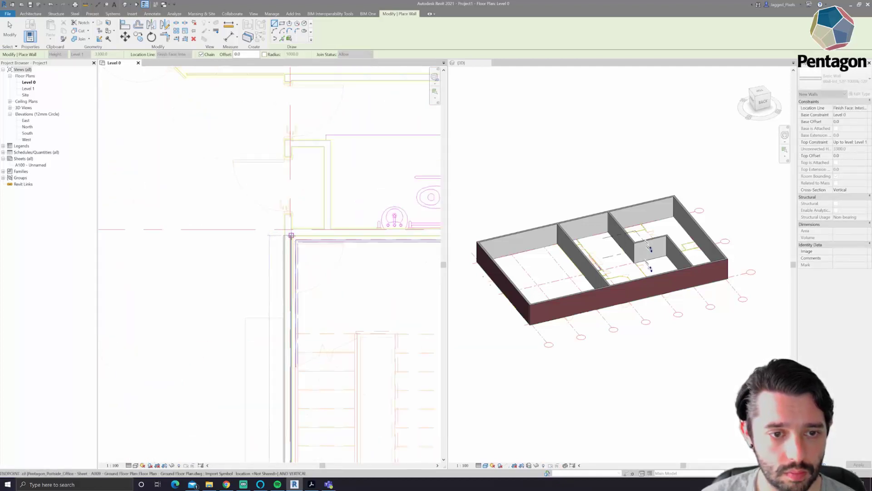
pyautogui.click(291, 235)
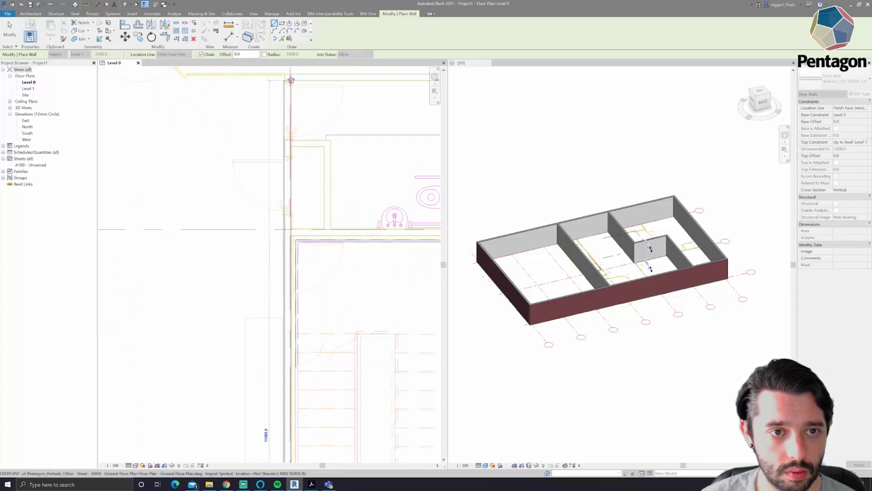
pyautogui.click(288, 78)
# Continue the partition east along the toilet's north side to the block wall between grids D and E.
pyautogui.scroll(-2, 268, 80)
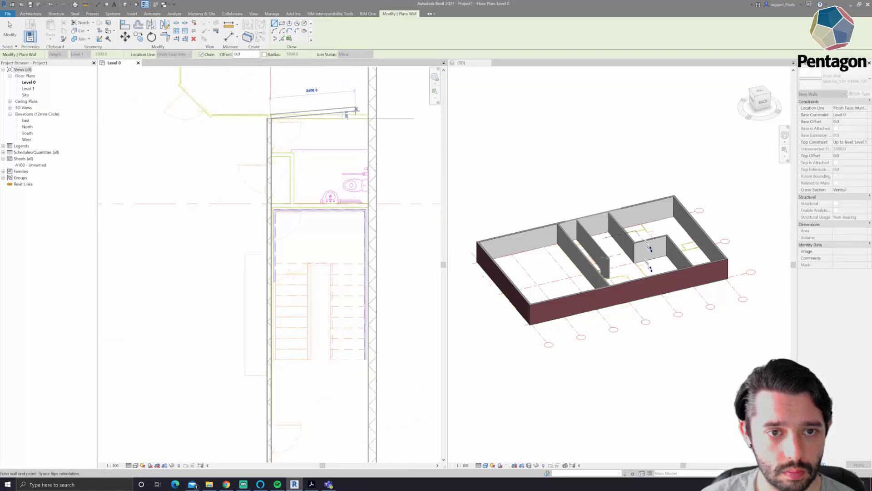
pyautogui.click(368, 117)
pyautogui.press('Escape')
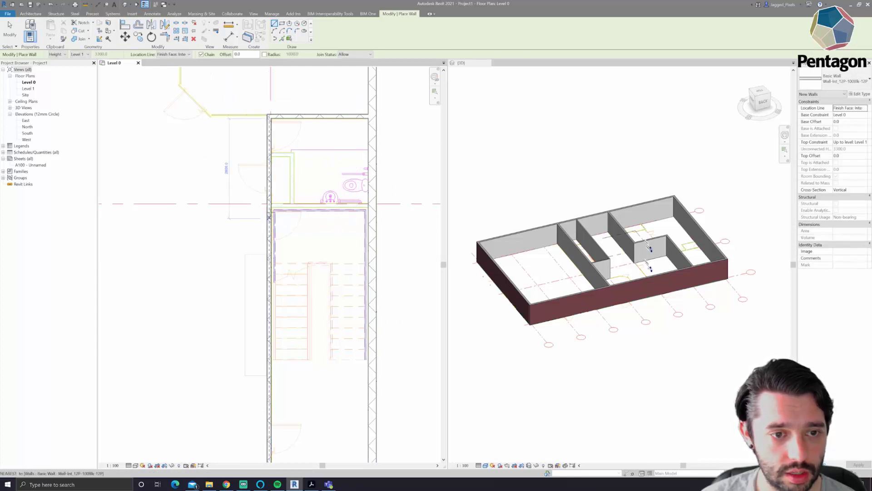
# Draw the partition between the toilet and the staircase, from the grid D partition to the block wall east of it.
pyautogui.click(273, 209)
pyautogui.click(366, 209)
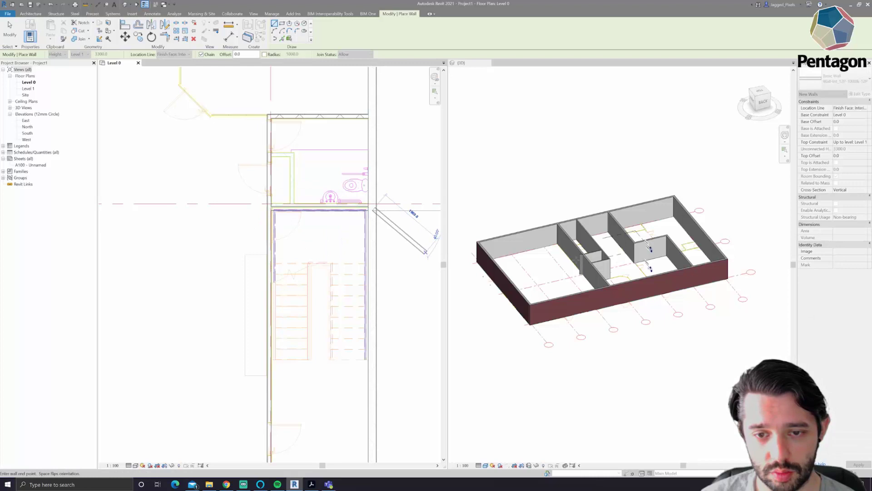
pyautogui.press('Escape')
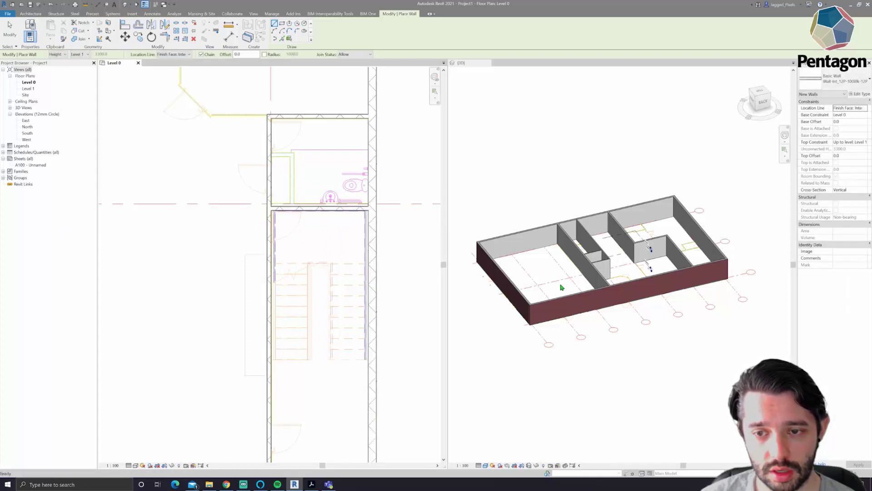
pyautogui.scroll(-6, 298, 249)
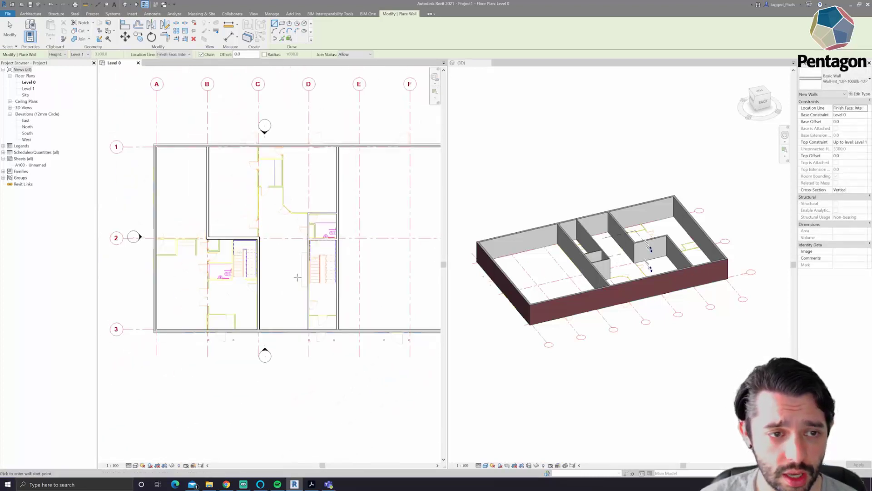
# Place a Doors_IntSgl 1010x2110mm door in the south exterior wall between grids B and C, opening outward over the CAD door.
pyautogui.moveTo(264, 238); pyautogui.dragTo(306, 234, button='middle')
pyautogui.scroll(2, 304, 269)
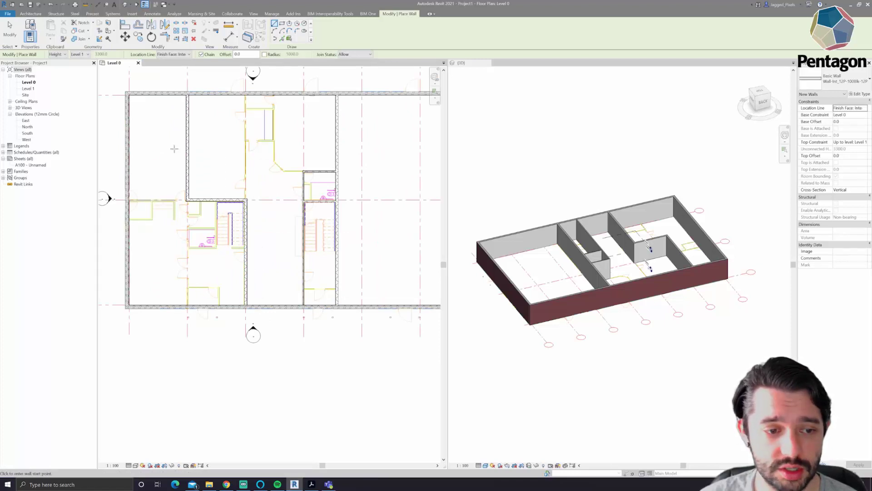
pyautogui.click(31, 14)
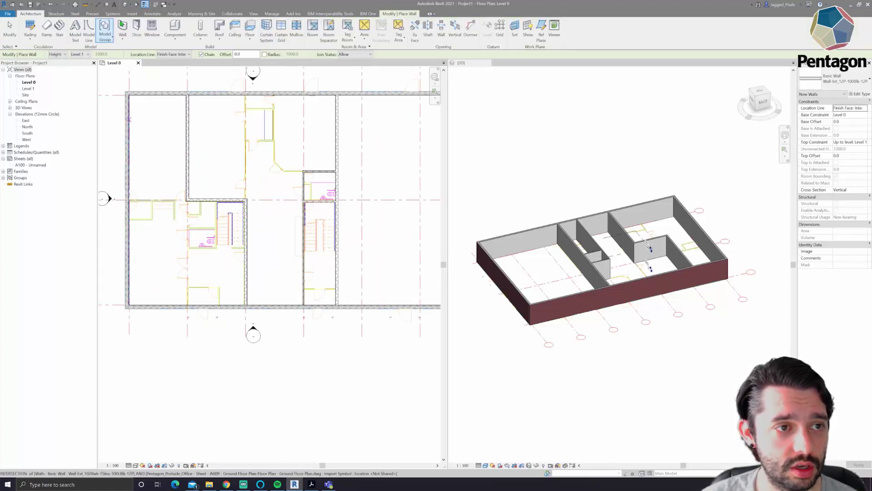
pyautogui.click(136, 28)
pyautogui.click(841, 79)
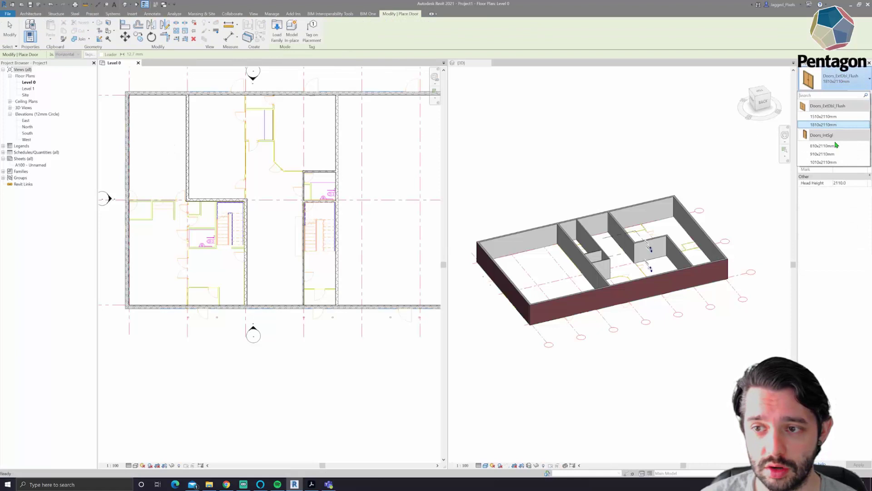
pyautogui.click(823, 161)
pyautogui.scroll(2, 199, 308)
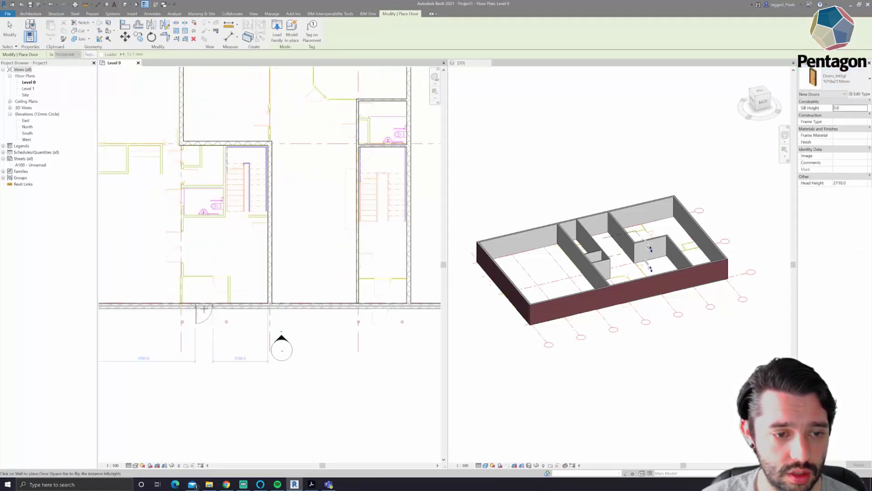
pyautogui.click(204, 309)
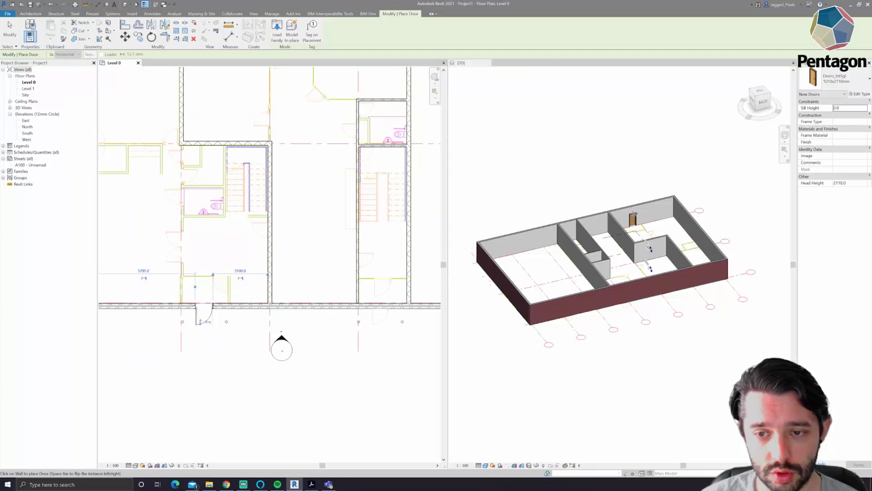
# Flip the swing of the door just placed in the south wall so its leaf hangs on the east side.
pyautogui.scroll(2, 192, 341)
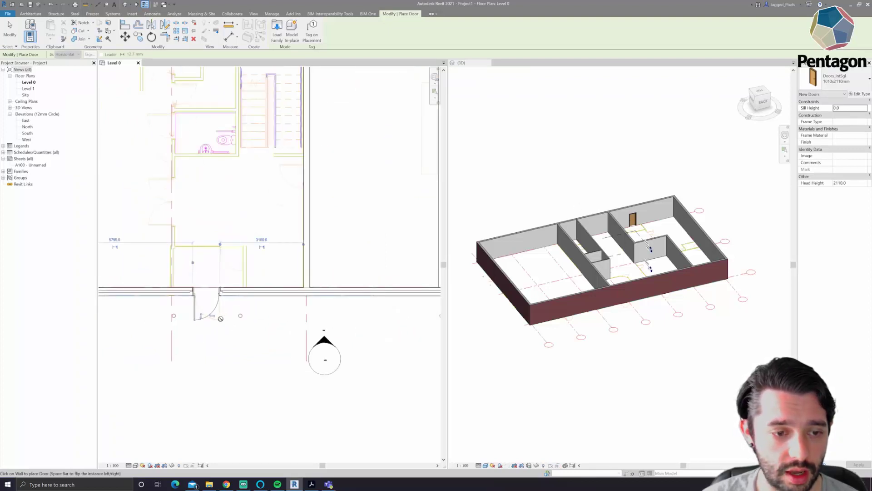
pyautogui.press('space')
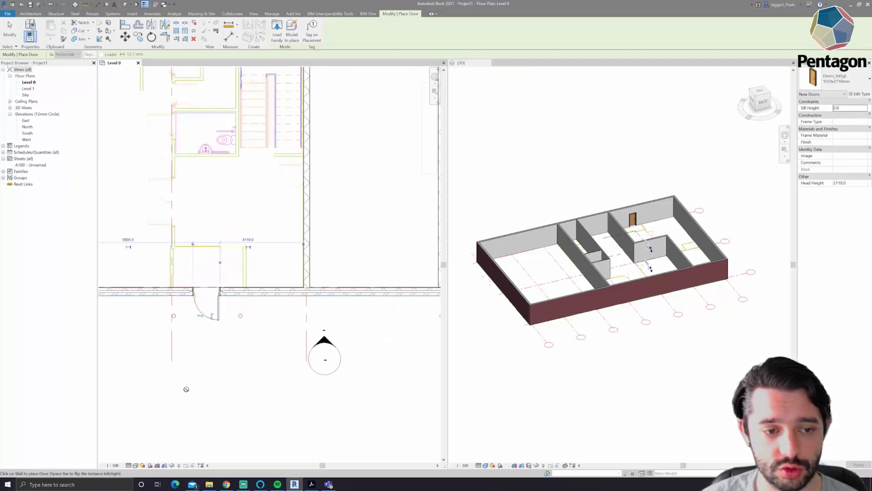
pyautogui.scroll(-2, 215, 335)
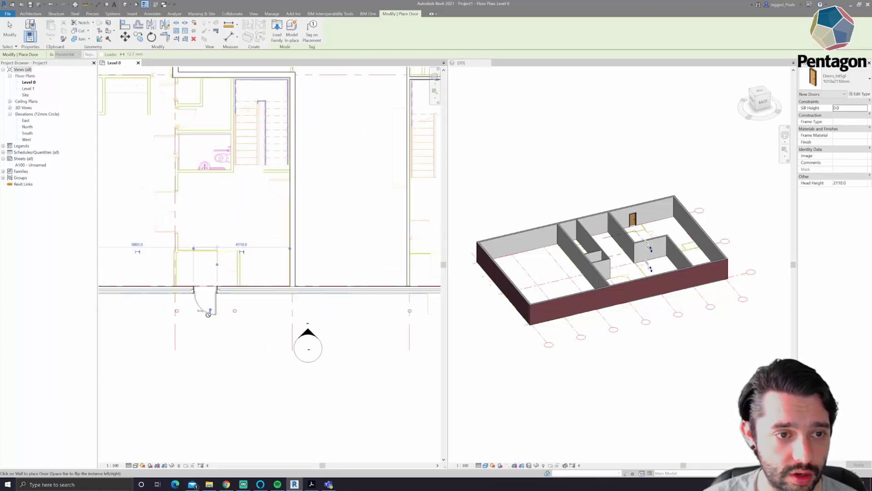
# Place matching doors in the block wall along grid C and in the south exterior wall between grids C–D and D–E.
pyautogui.moveTo(190, 239); pyautogui.dragTo(169, 282, button='middle')
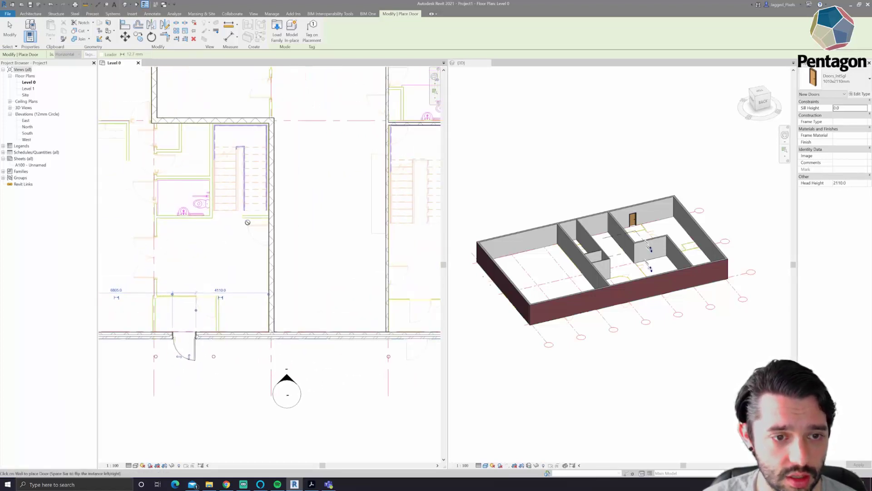
pyautogui.click(272, 235)
pyautogui.scroll(-3, 173, 292)
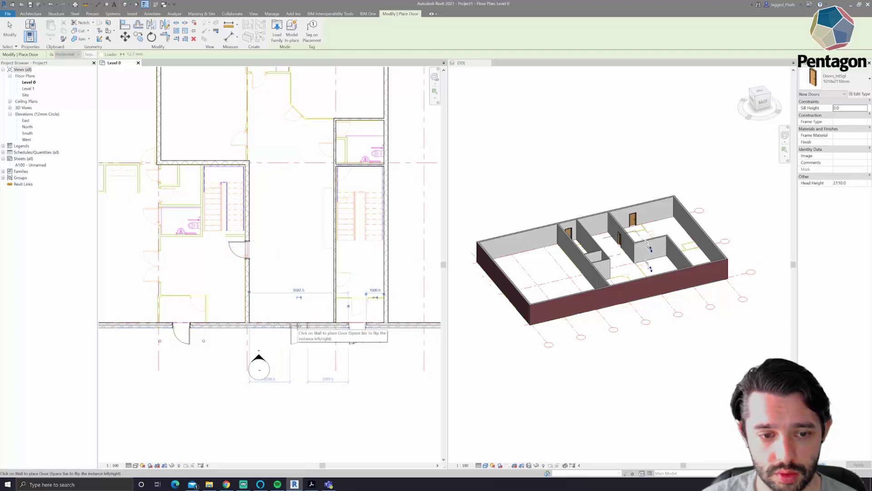
pyautogui.click(294, 329)
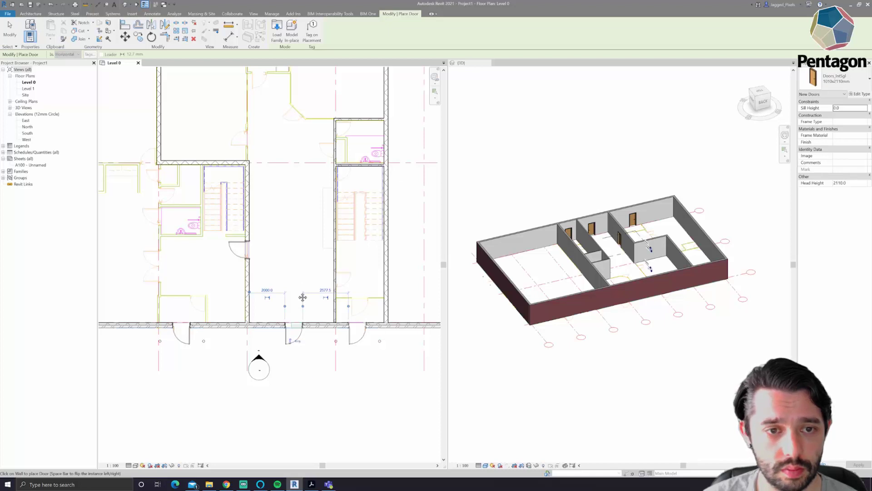
# Change the door type to 810x2110mm and place a door at the north end of the toilet's west wall on grid D.
pyautogui.moveTo(303, 298); pyautogui.dragTo(316, 379, button='middle')
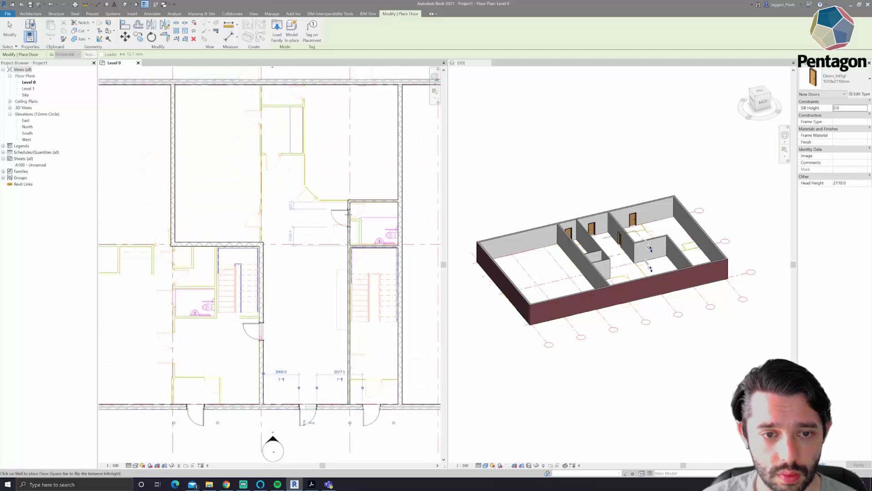
pyautogui.click(833, 81)
pyautogui.click(825, 144)
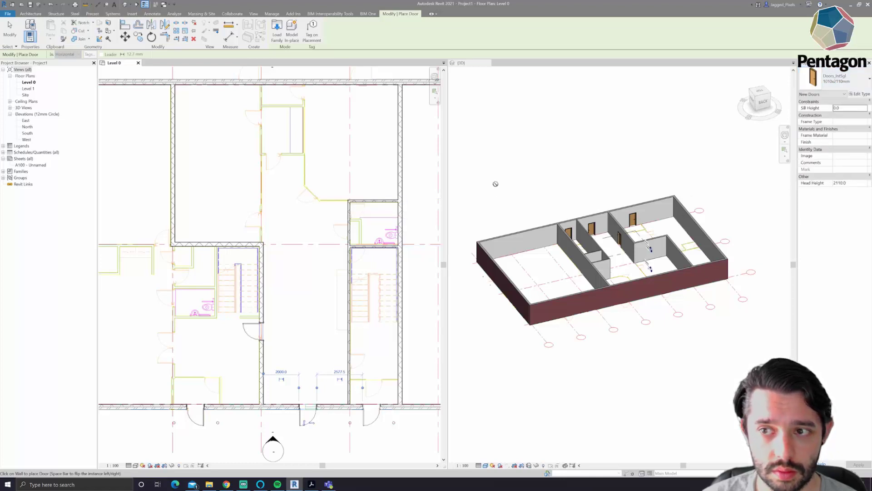
pyautogui.click(833, 78)
pyautogui.click(825, 147)
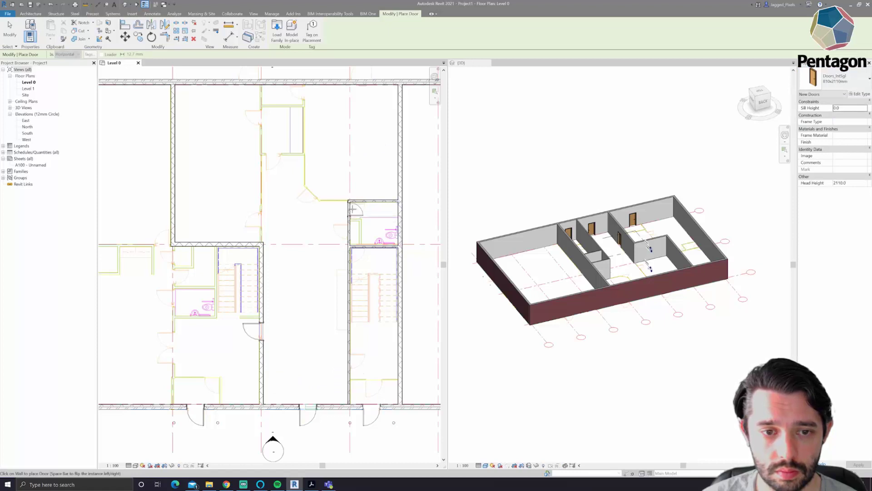
pyautogui.scroll(3, 364, 207)
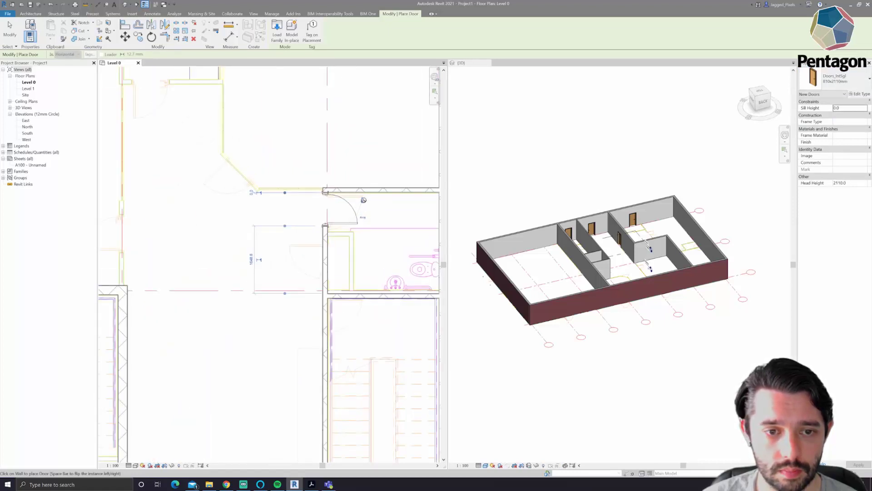
# Place Windows_Sgl_Plain 1810x1210mm windows: one in the south wall between grids A and B, and three along the west exterior wall.
pyautogui.scroll(-5, 380, 263)
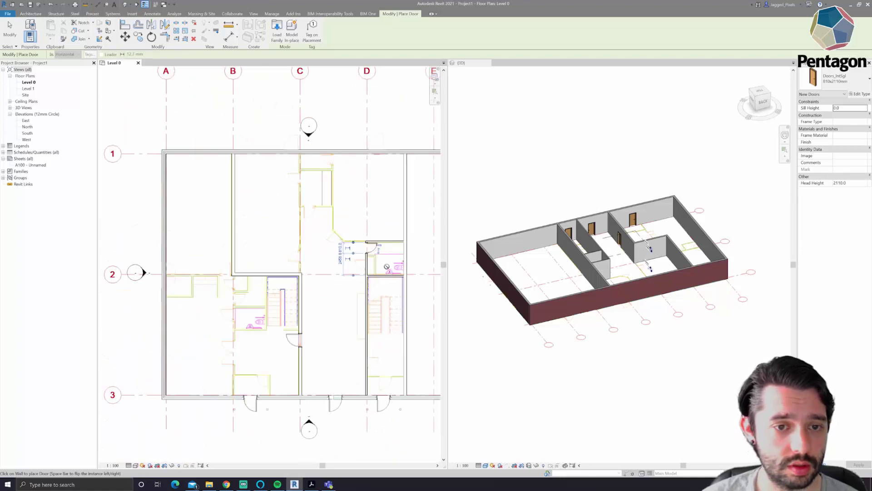
pyautogui.scroll(-2, 272, 182)
pyautogui.scroll(-2, 313, 236)
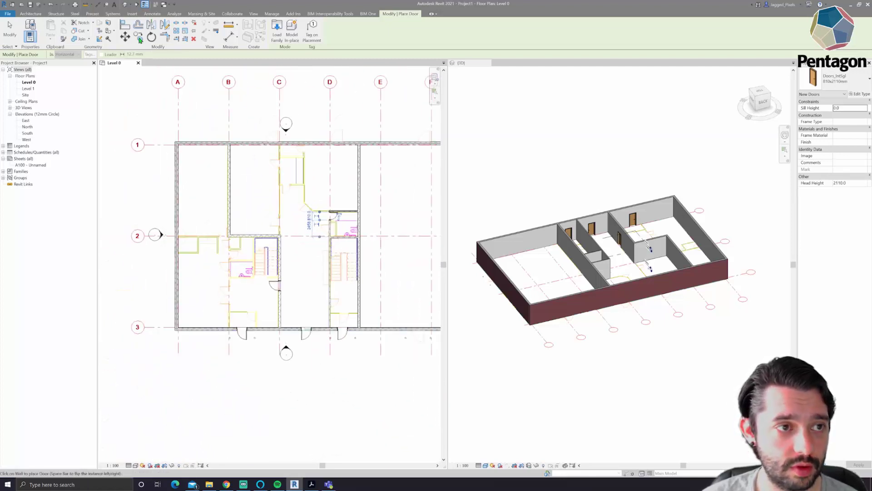
pyautogui.click(31, 14)
pyautogui.click(148, 28)
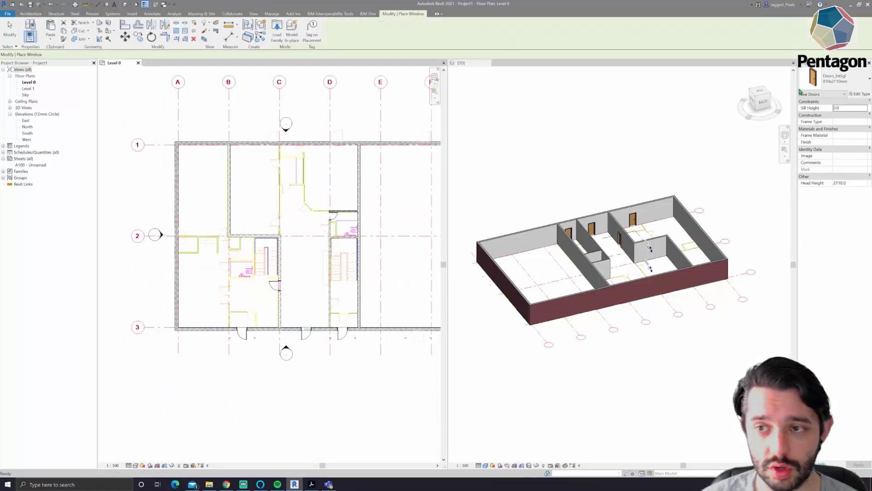
pyautogui.click(815, 86)
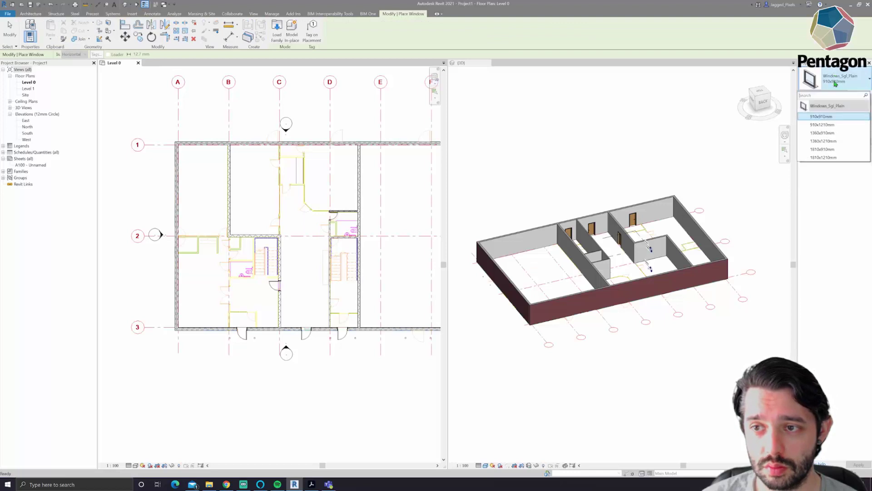
pyautogui.click(820, 158)
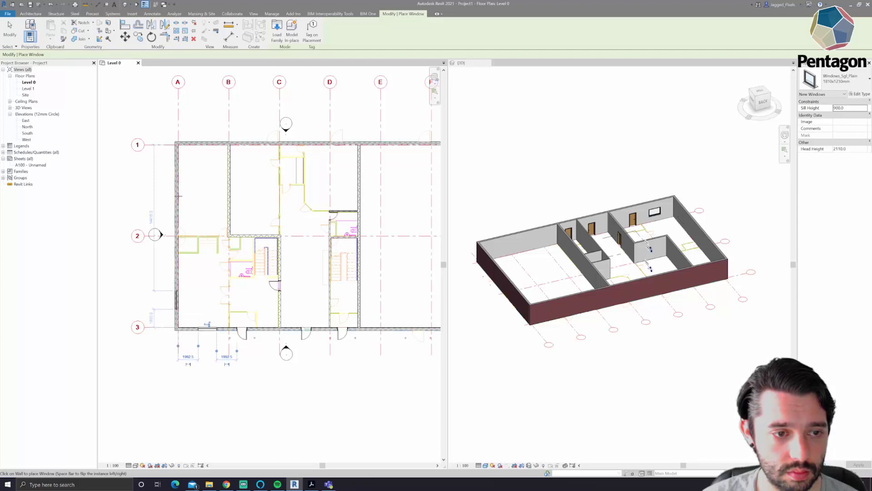
pyautogui.click(176, 299)
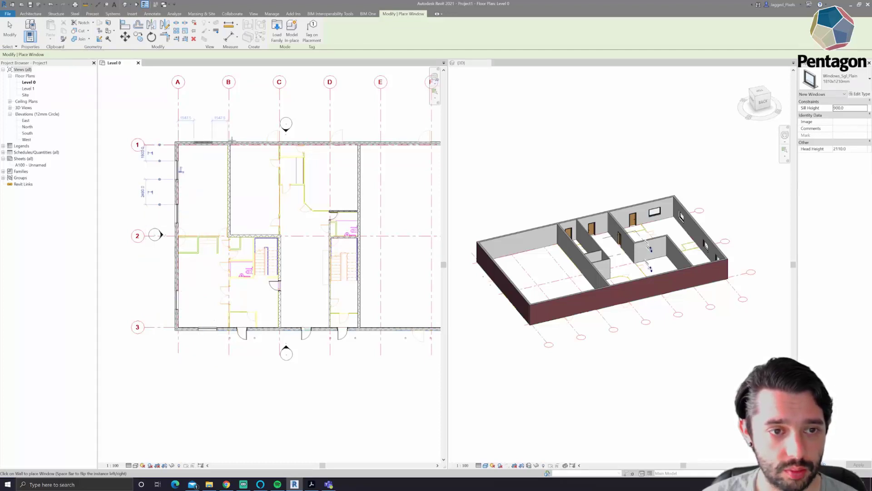
# Place windows in the north wall between grids A–B, B–C, C–D and E–F, and one in the south wall just east of grid E.
pyautogui.click(231, 141)
pyautogui.click(251, 143)
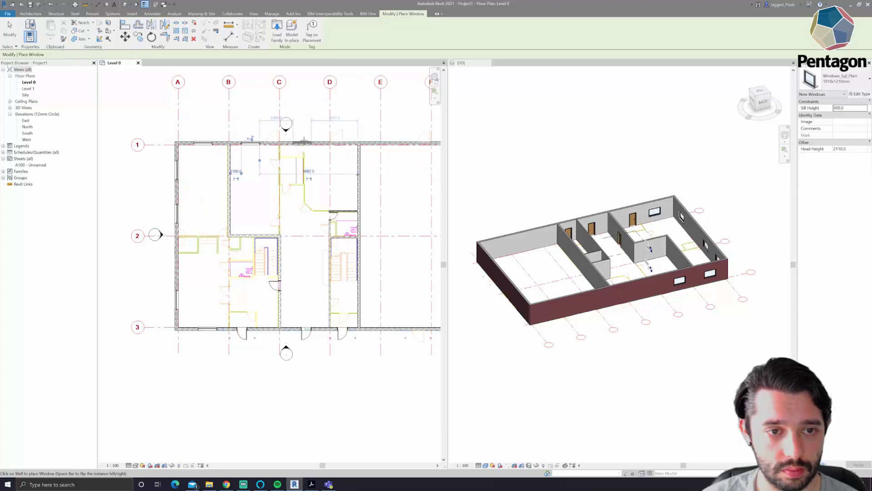
pyautogui.click(317, 143)
pyautogui.click(393, 143)
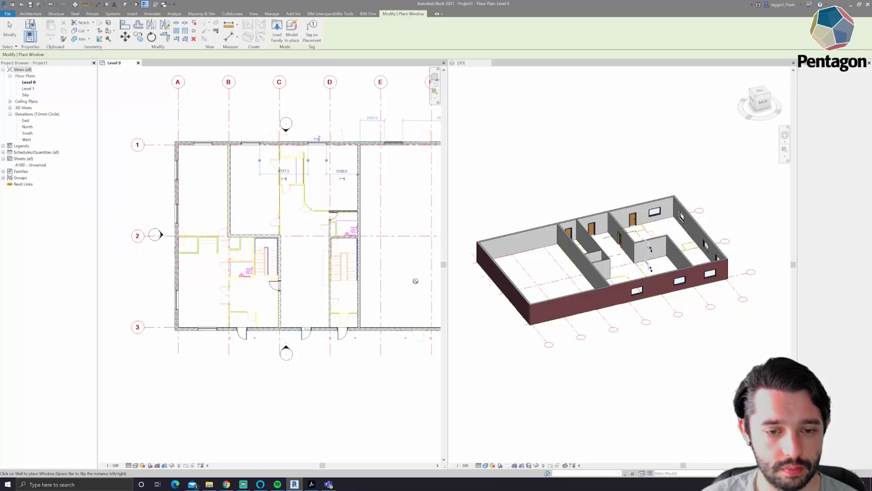
pyautogui.click(388, 328)
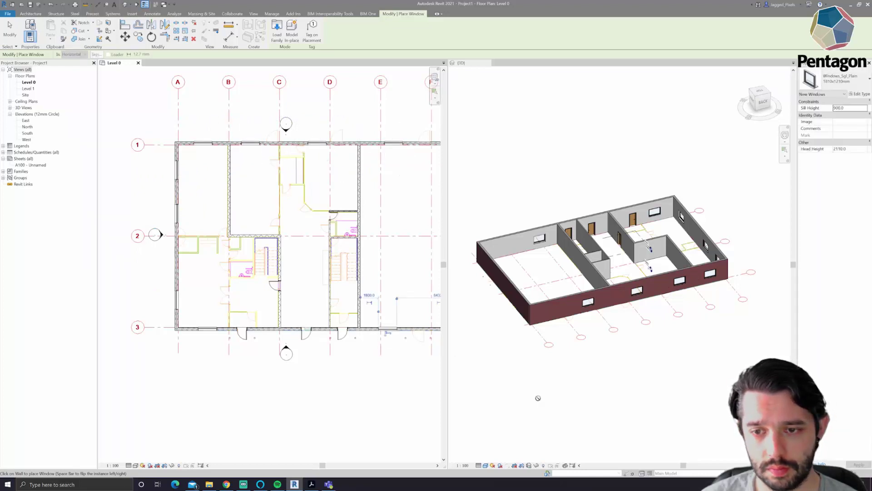